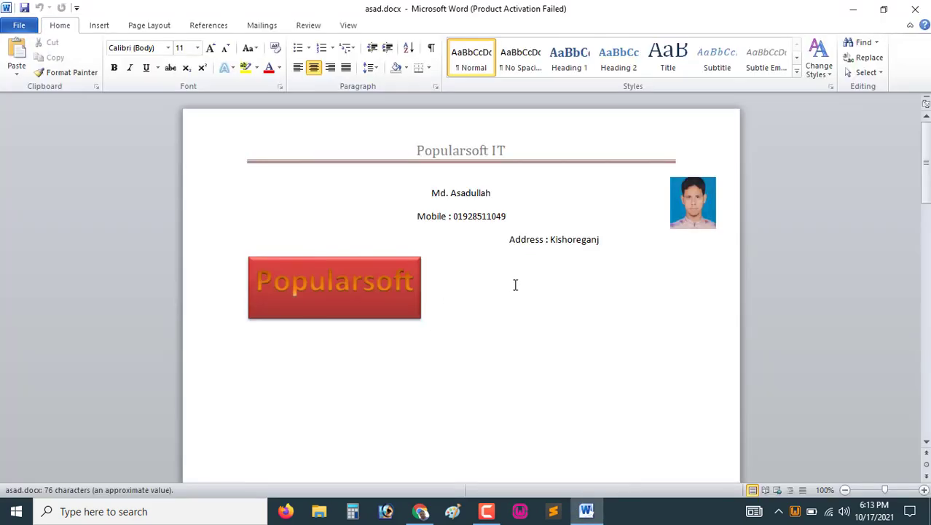
Close the Office activation wizard dialog
scroll(515, 284, "down", 10)
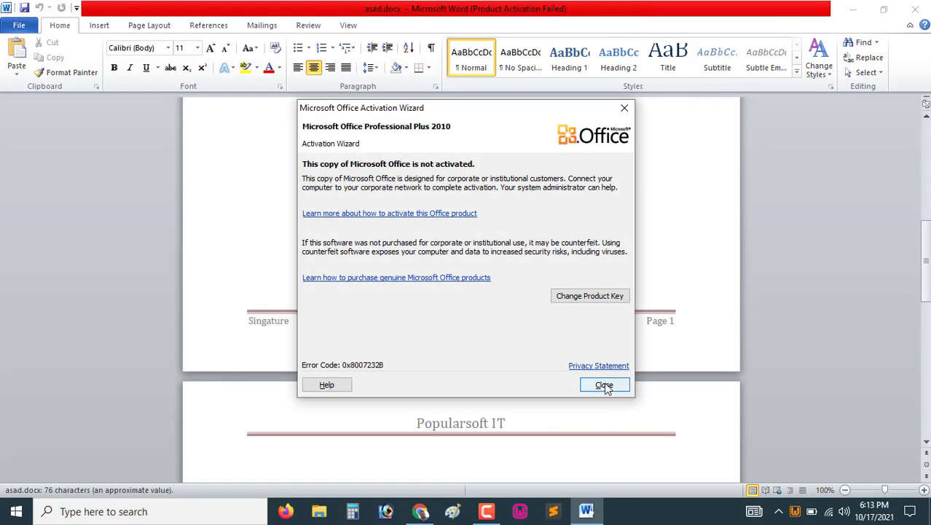
left_click(604, 385)
Remove the header from the document
left_click(103, 29)
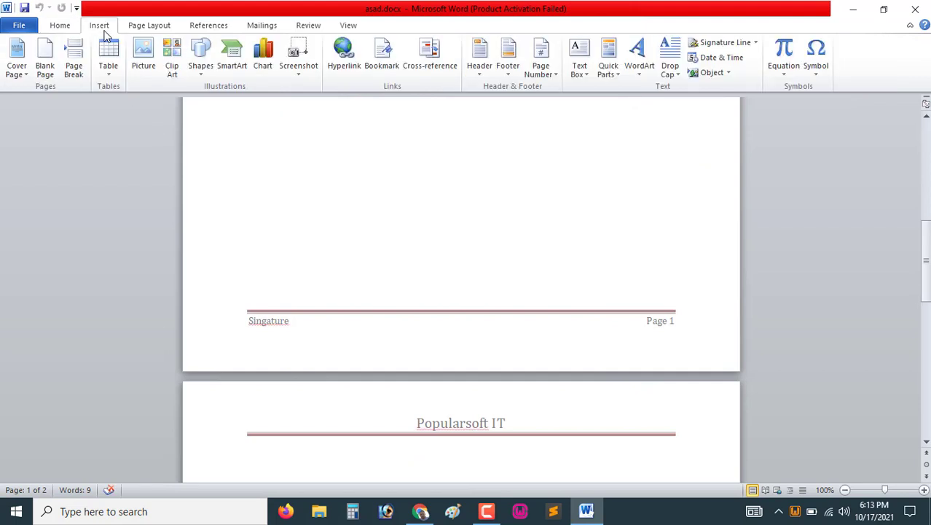
scroll(440, 306, "up", 12)
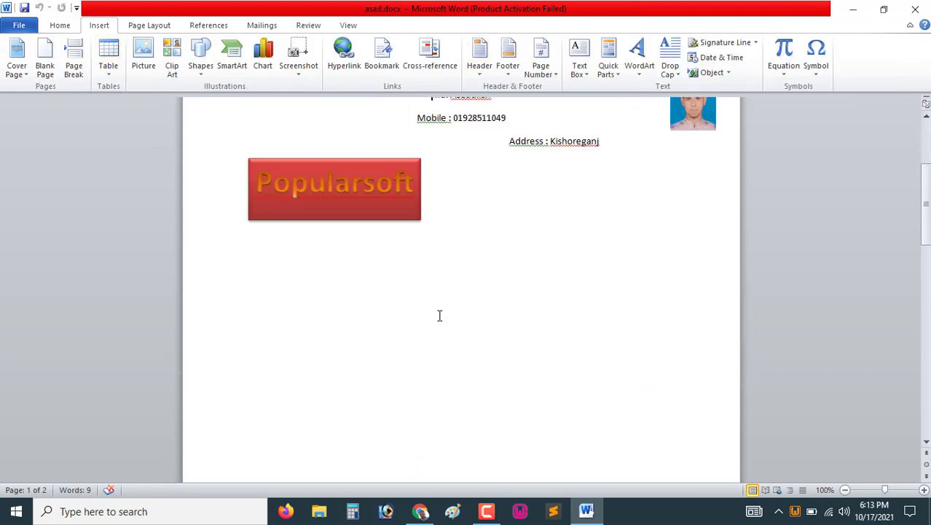
scroll(480, 287, "down", 13)
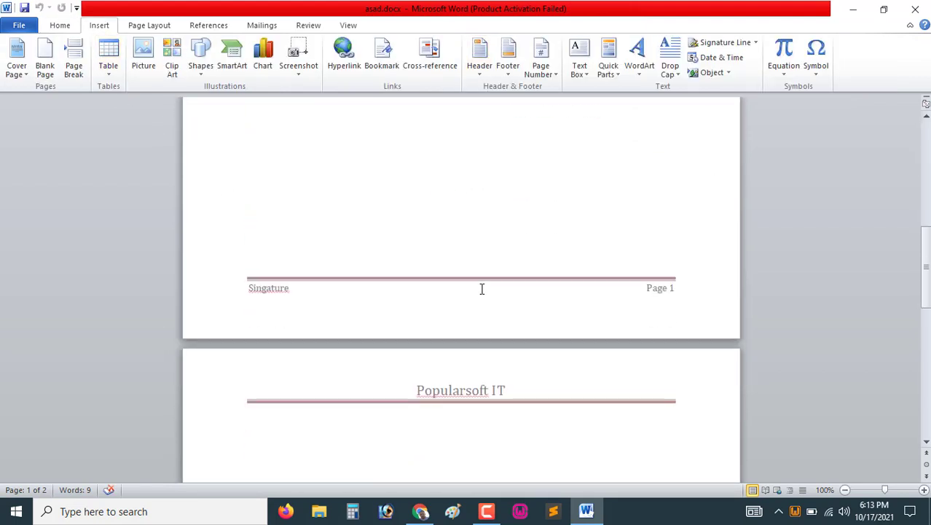
scroll(482, 289, "up", 7)
scroll(482, 262, "up", 7)
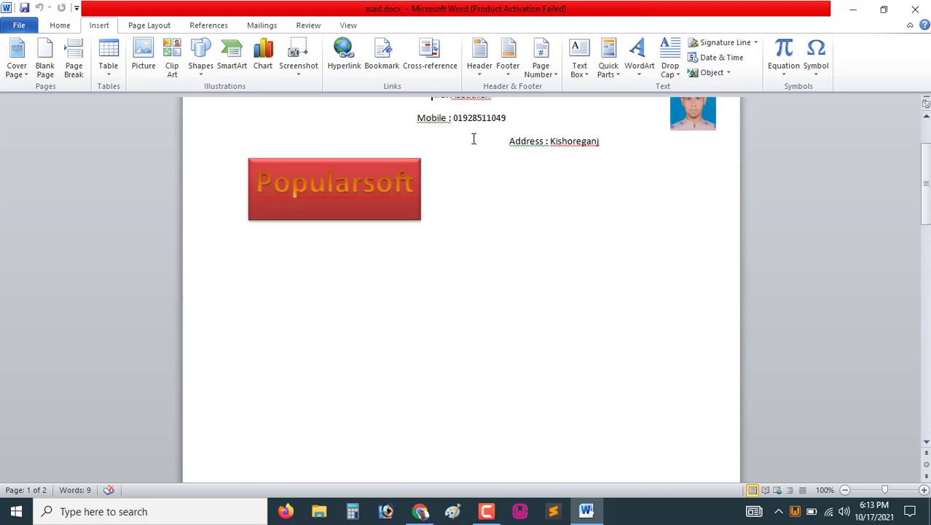
scroll(474, 138, "up", 3)
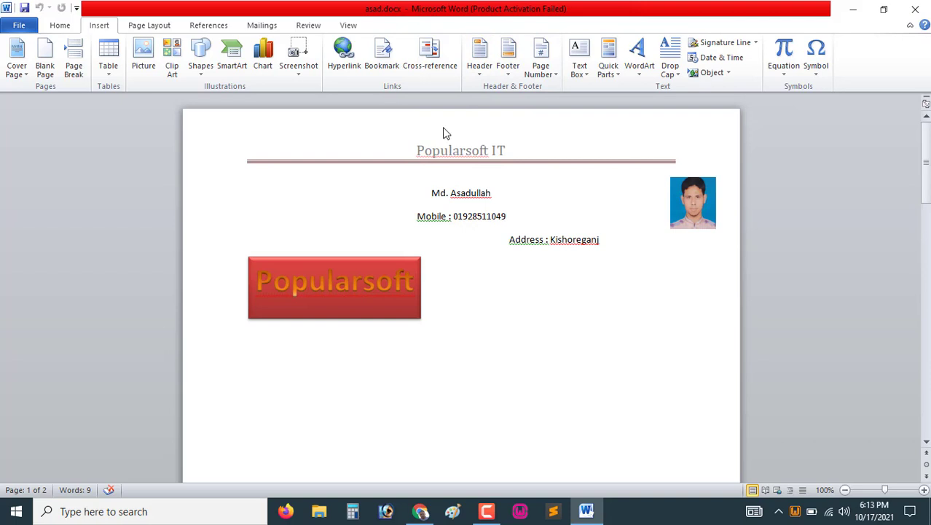
left_click(479, 73)
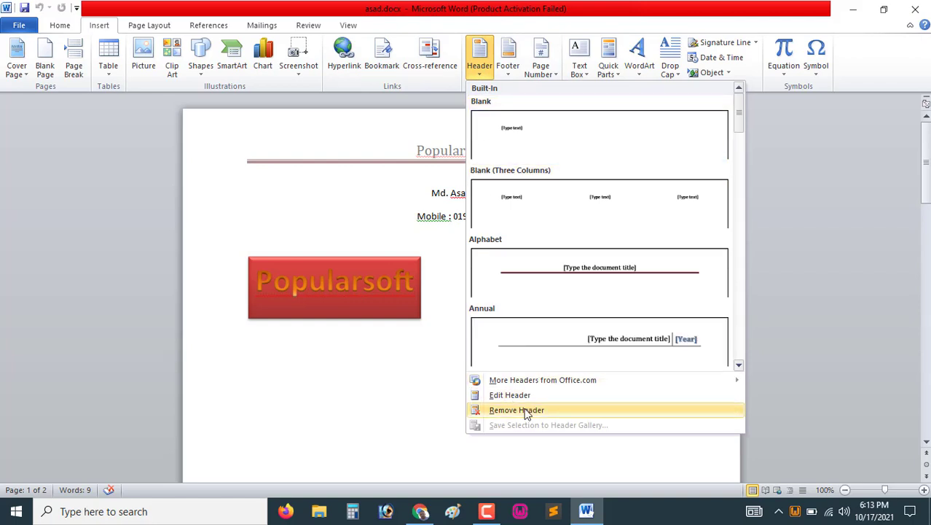
left_click(494, 413)
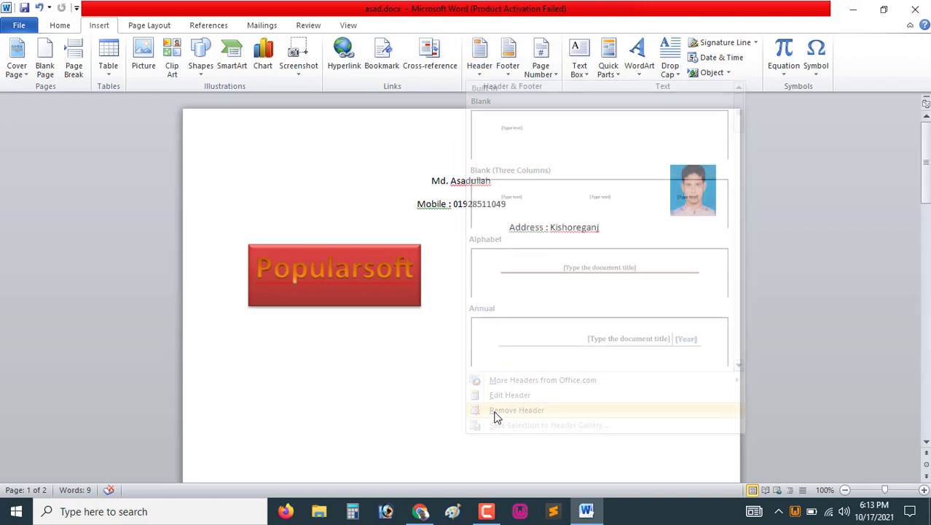
Remove the footer from the document
scroll(457, 248, "down", 10)
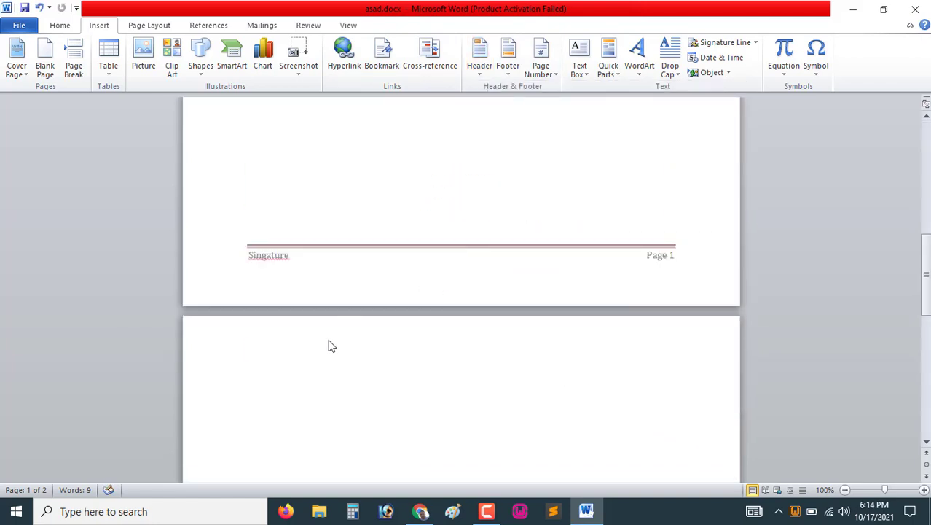
scroll(509, 180, "down", 7)
scroll(446, 210, "up", 6)
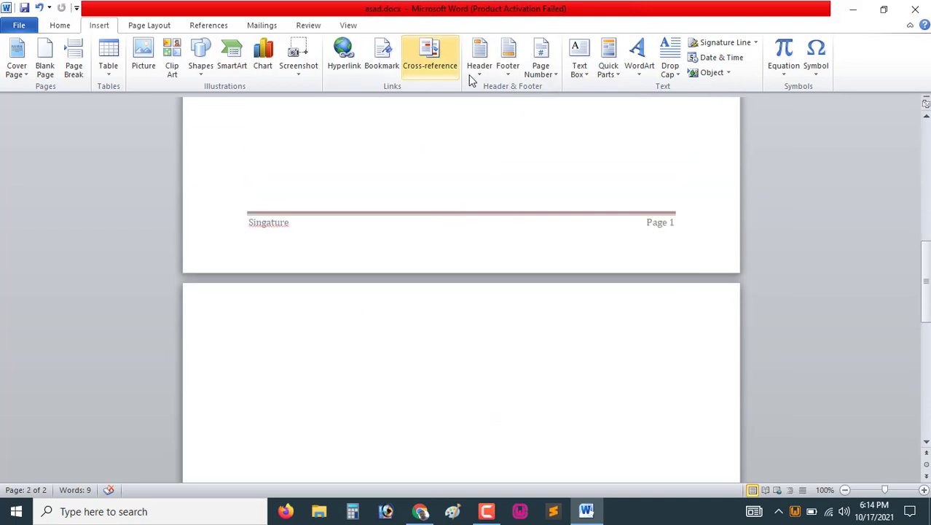
scroll(321, 259, "up", 15)
scroll(320, 258, "down", 12)
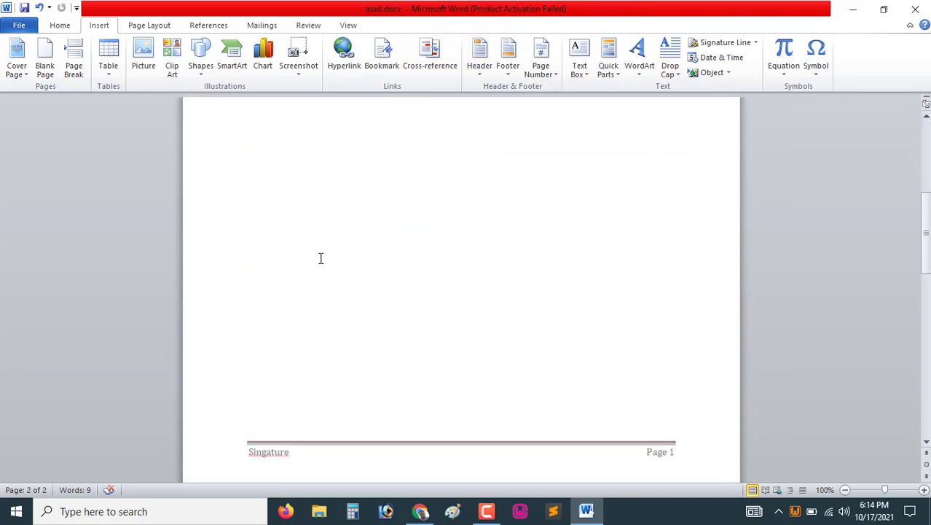
scroll(359, 425, "down", 3)
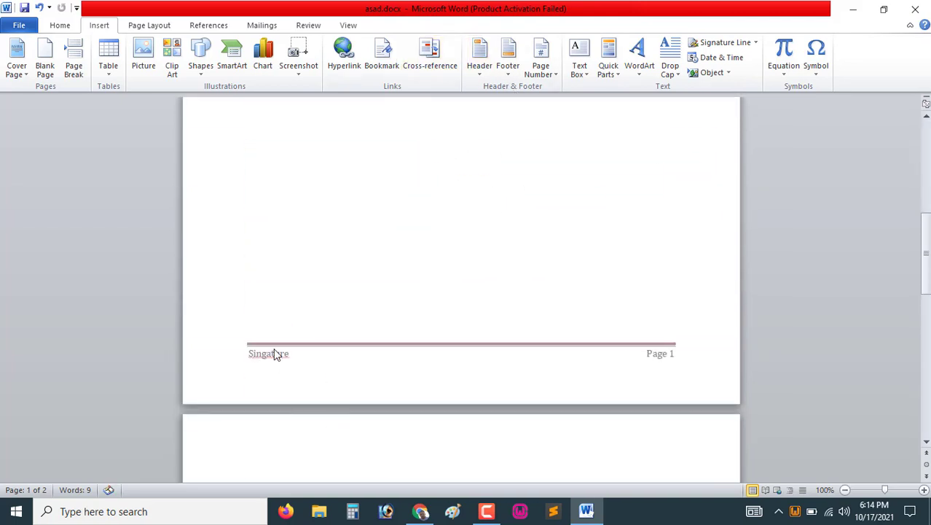
left_click(508, 72)
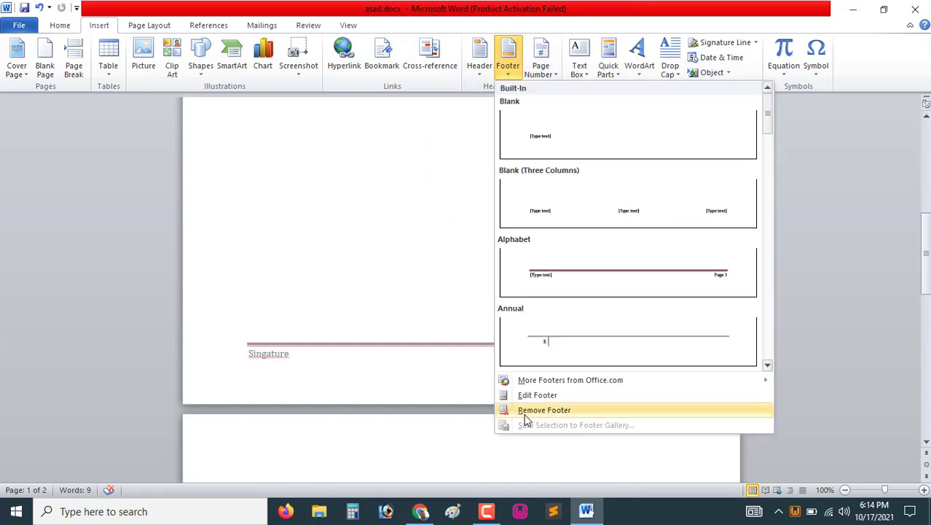
left_click(558, 410)
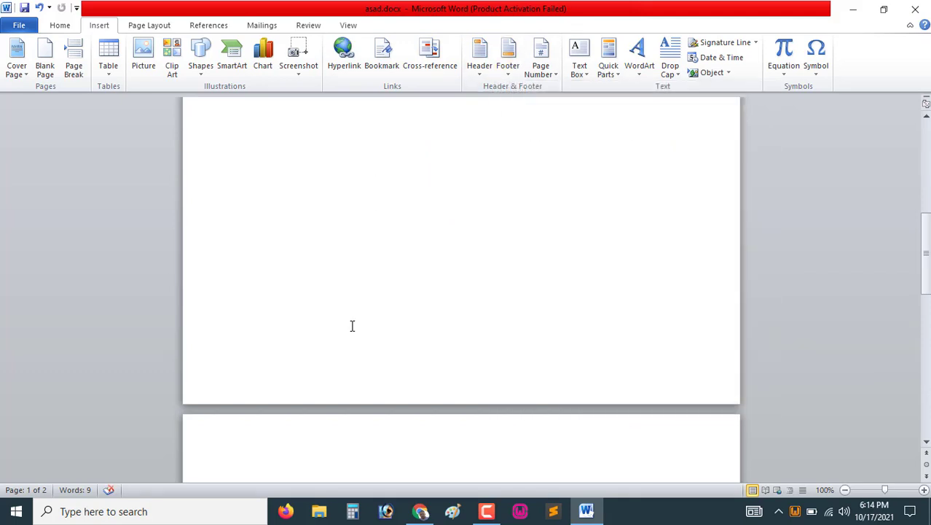
Select all content in the document and delete it
scroll(351, 326, "down", 10)
scroll(352, 324, "up", 15)
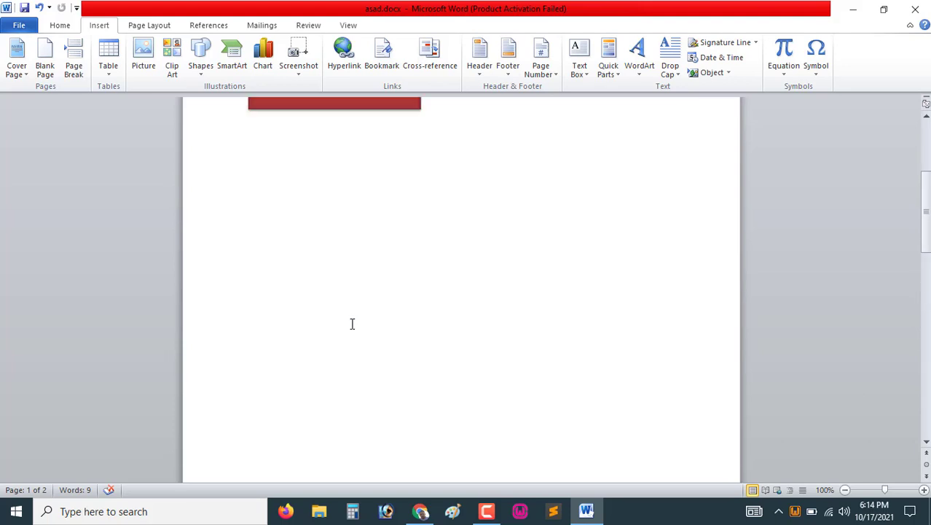
scroll(351, 324, "up", 3)
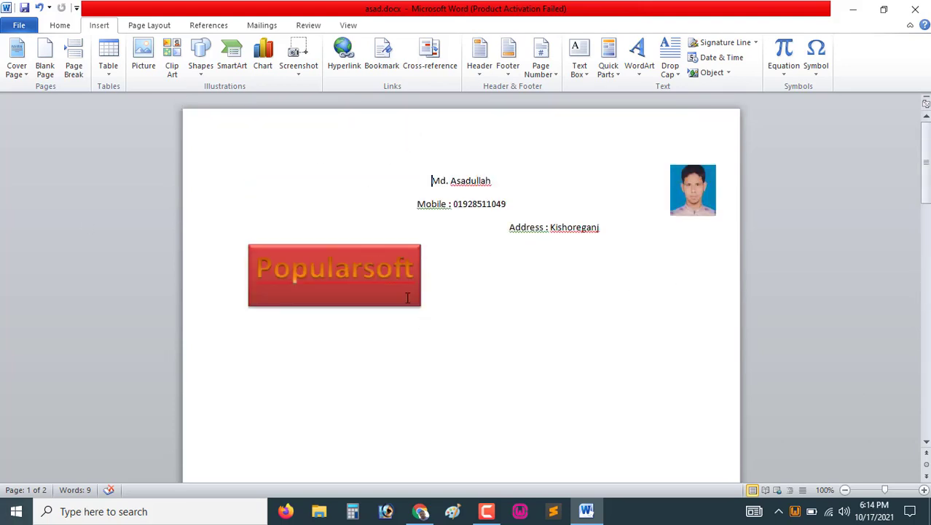
left_click(540, 364)
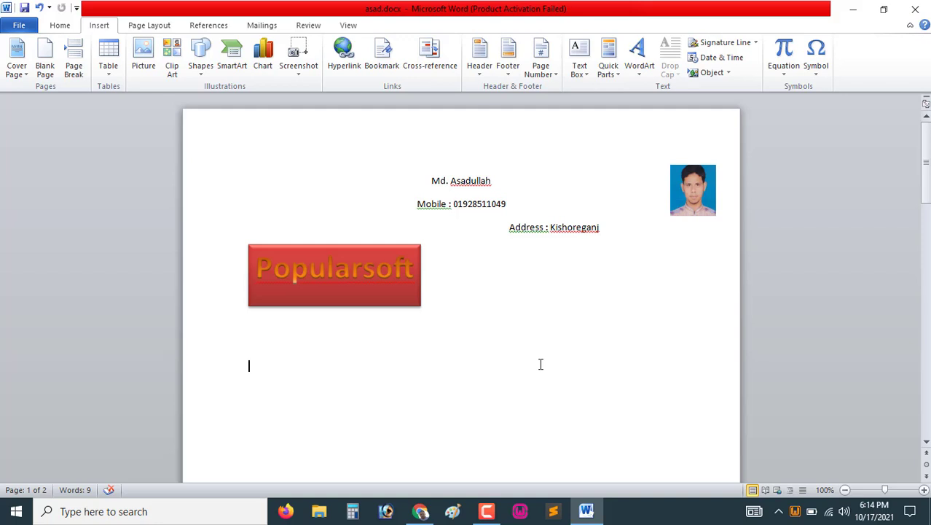
key("ctrl+a")
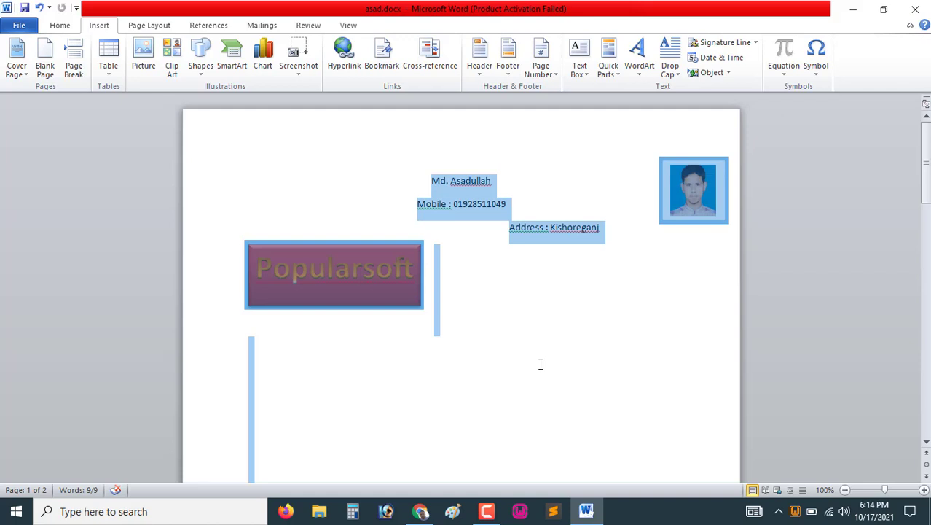
key("Delete")
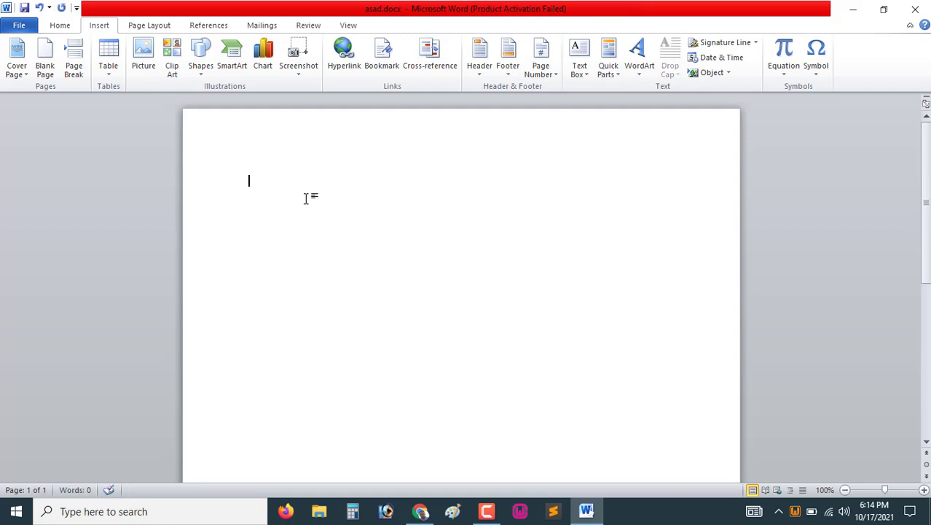
scroll(306, 208, "down", 3)
scroll(310, 255, "up", 3)
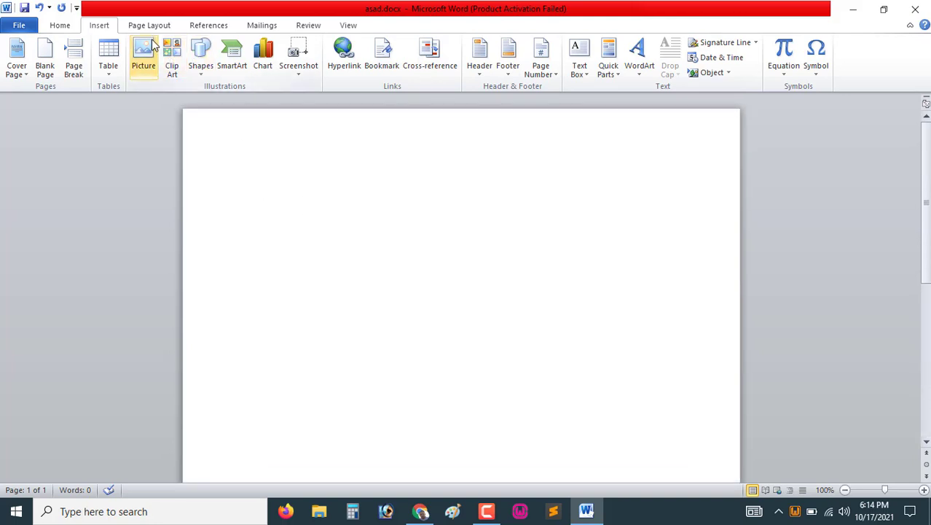
left_click(154, 28)
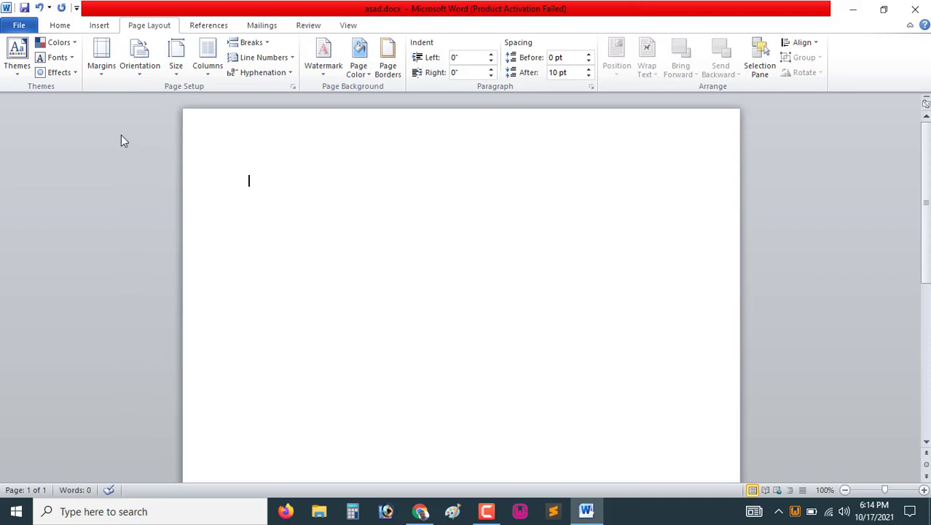
left_click(101, 75)
left_click(374, 195)
Switch to Chrome and search the web for dummy text
left_click(421, 511)
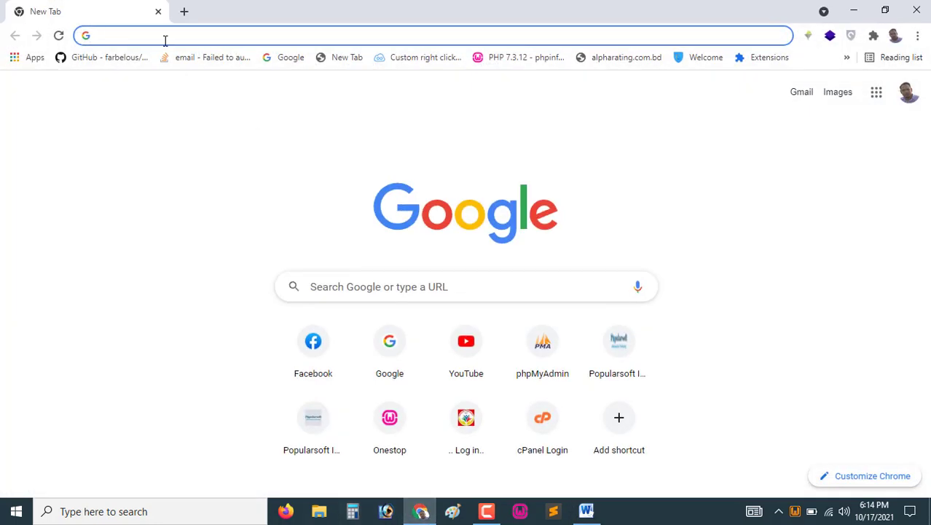
type("dummy")
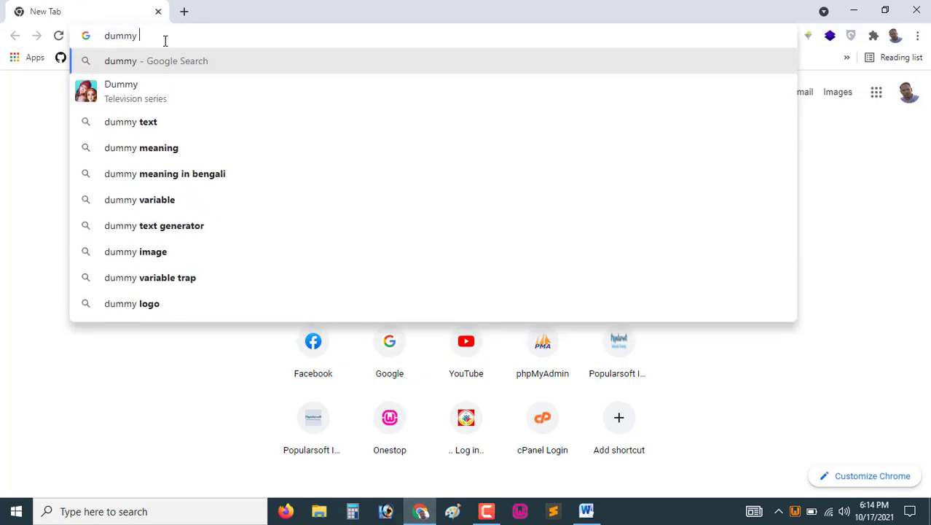
type(" te")
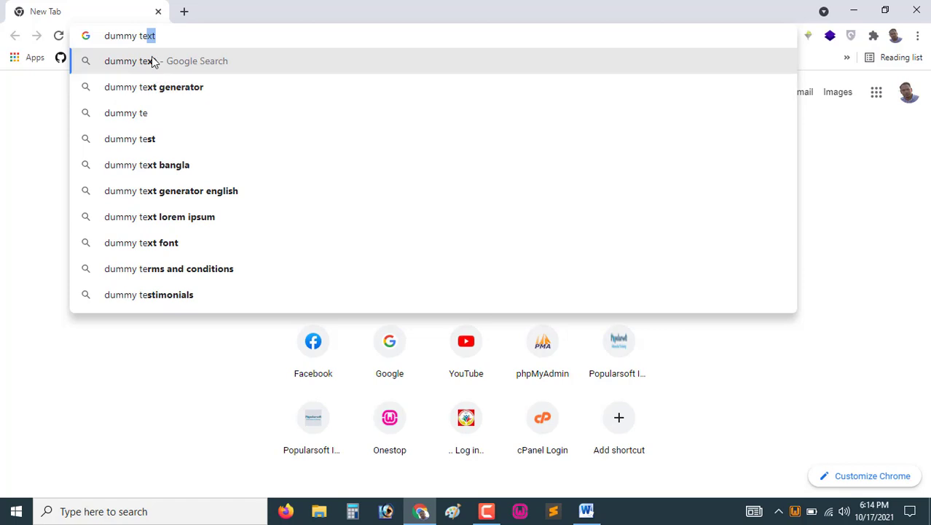
left_click(153, 62)
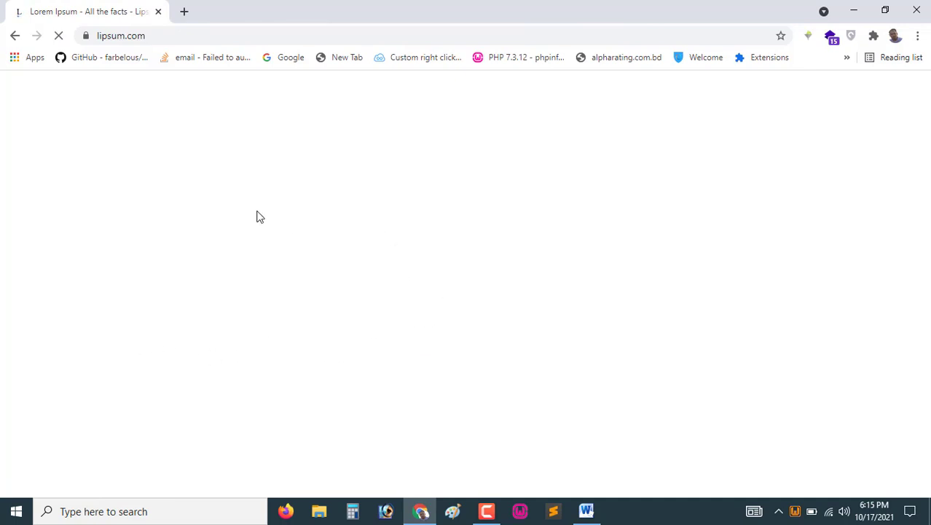
Copy the first Lorem Ipsum paragraph from the lipsum.com page
scroll(322, 266, "down", 2)
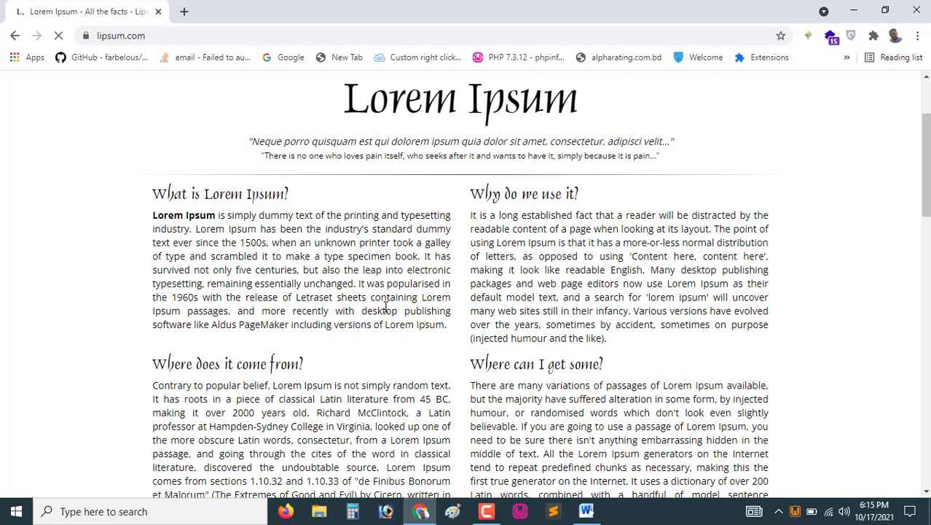
left_click_drag(153, 215, 448, 326)
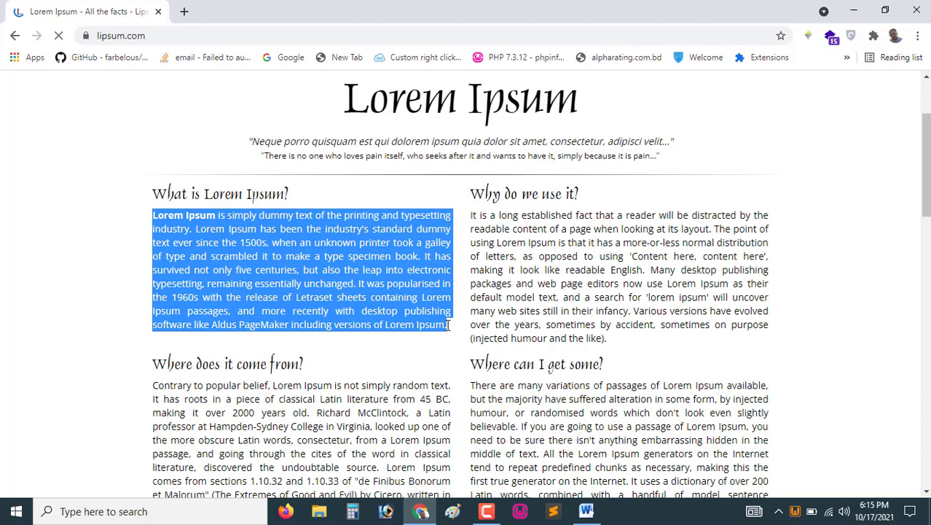
right_click(388, 301)
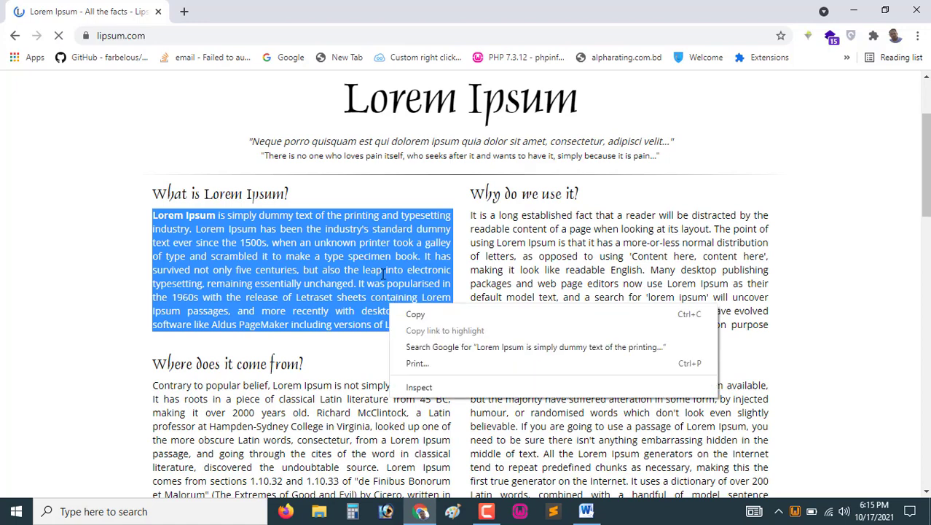
left_click(421, 313)
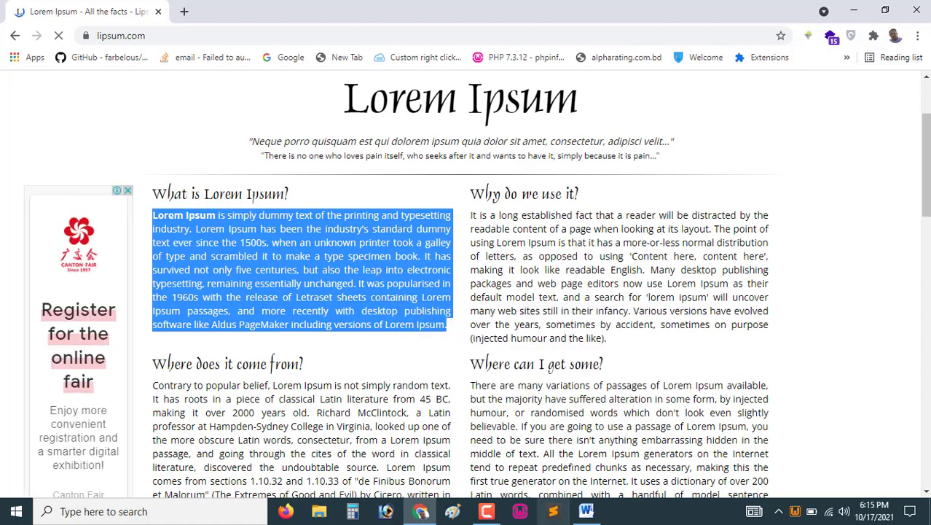
Paste the copied Lorem Ipsum paragraph twice into the Word document, on separate lines
left_click(587, 511)
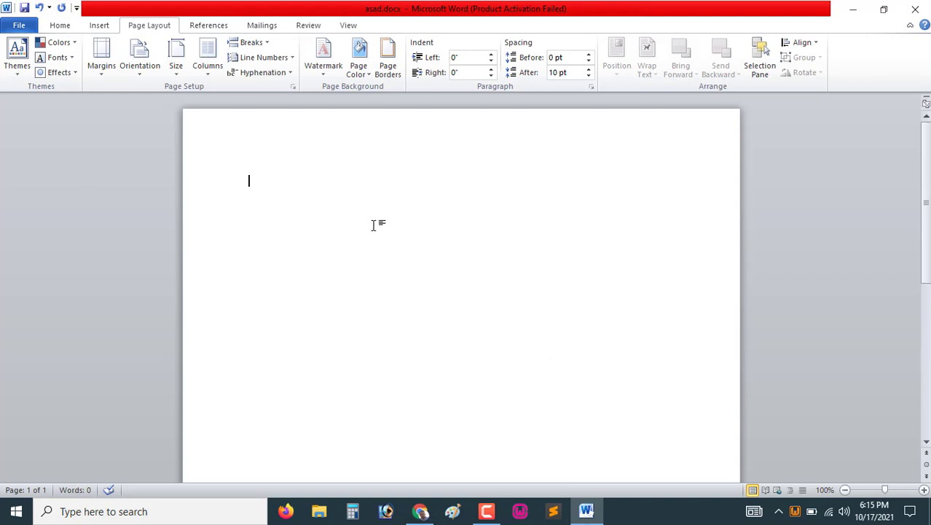
key("ctrl+v")
key("Return")
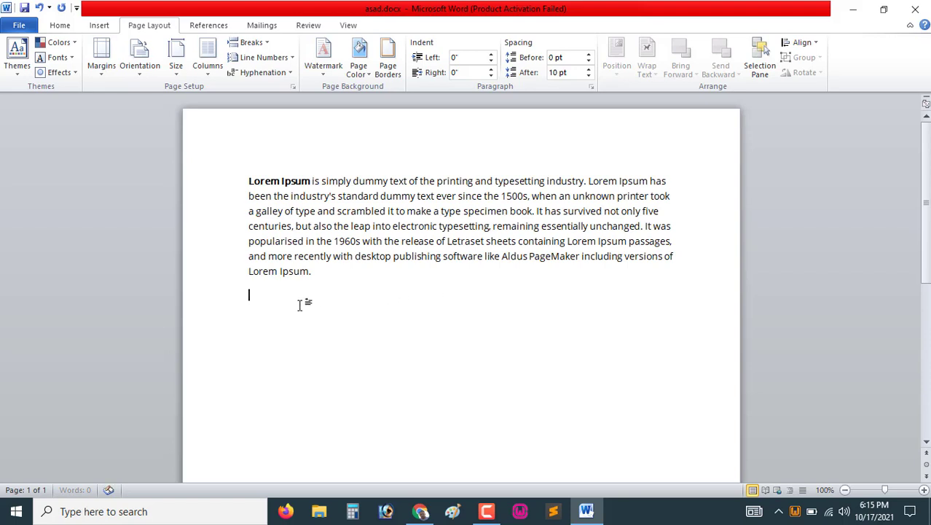
right_click(265, 301)
key("Escape")
key("ctrl+v")
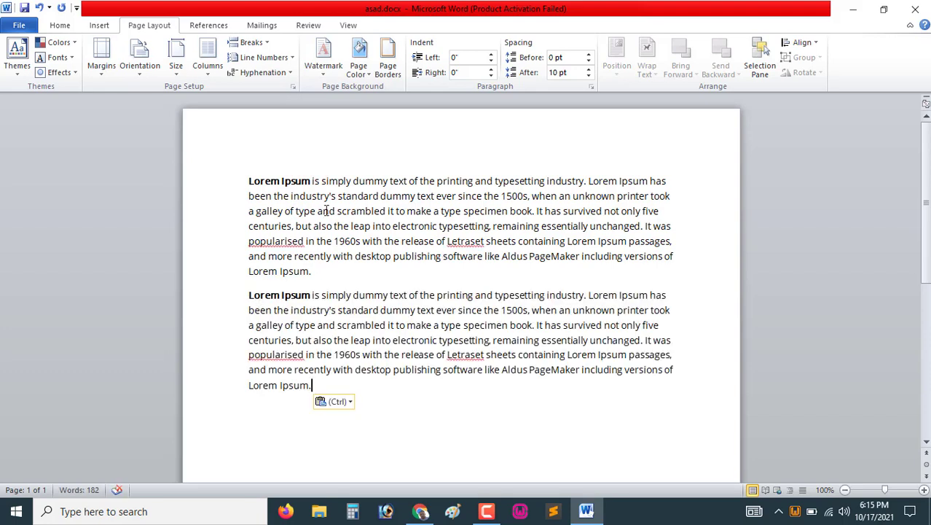
Set the page margins to the Narrow preset
left_click(100, 72)
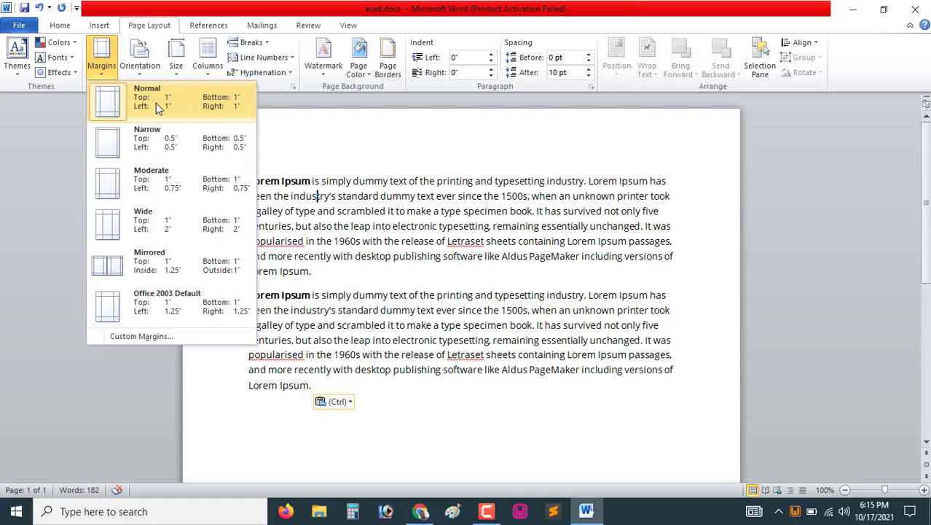
left_click(129, 154)
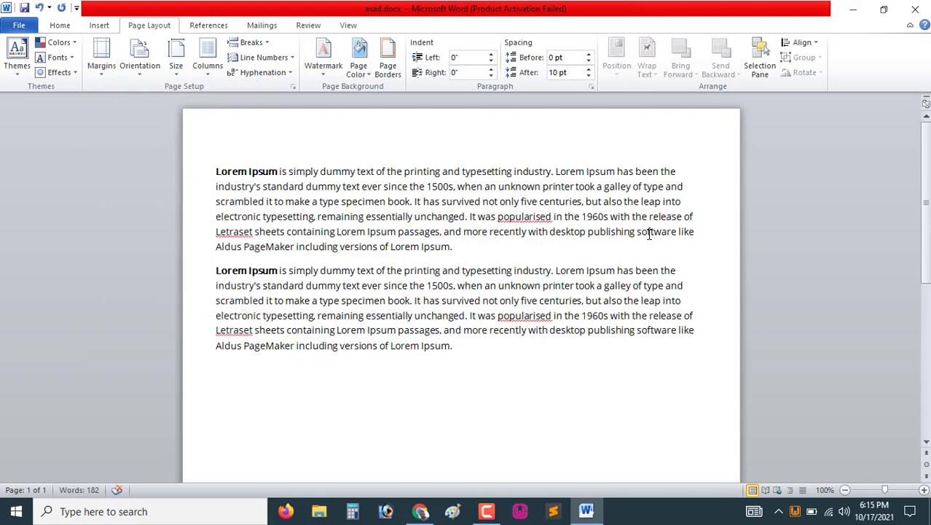
Apply the Moderate margin preset to the document, and switch it to the Wide margin preset
left_click(103, 73)
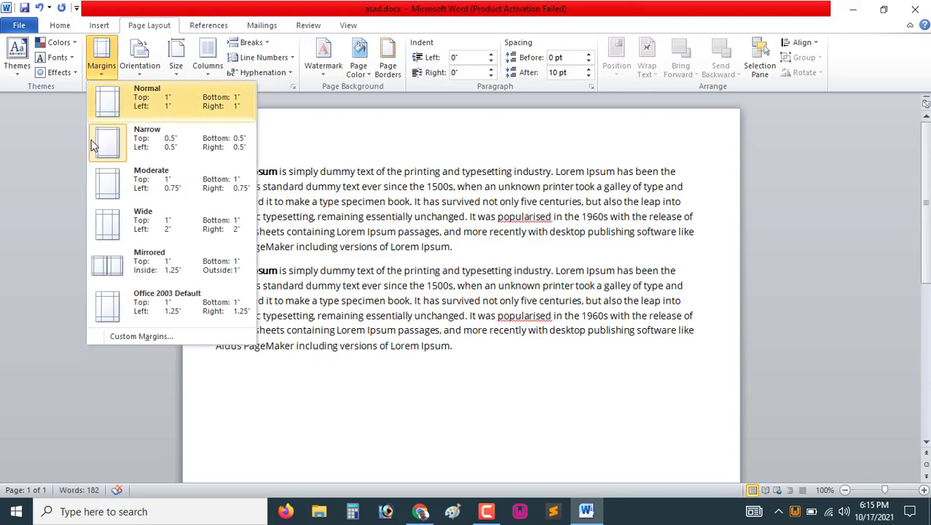
left_click(136, 195)
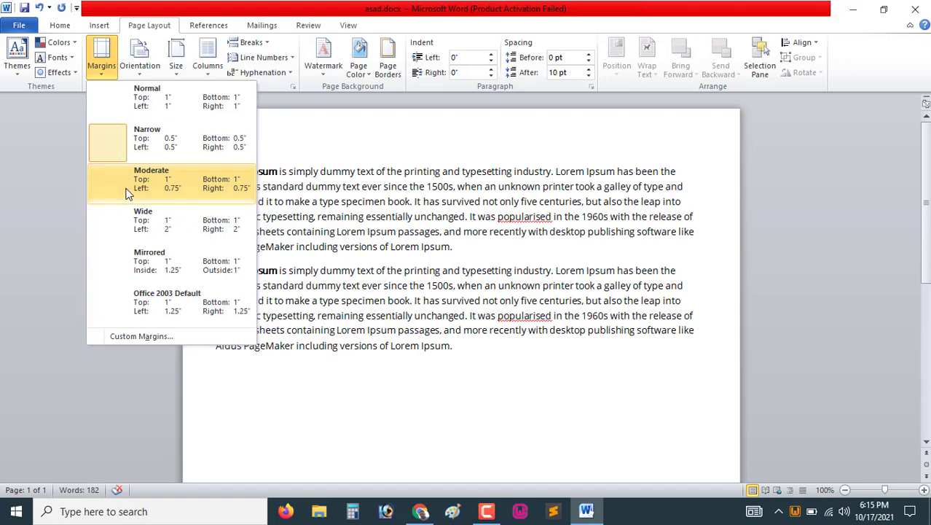
left_click(107, 78)
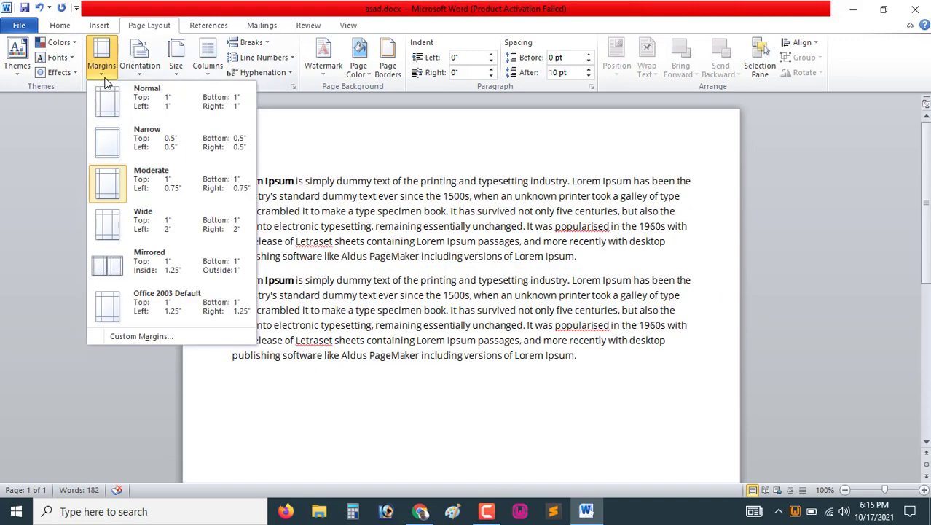
left_click(115, 228)
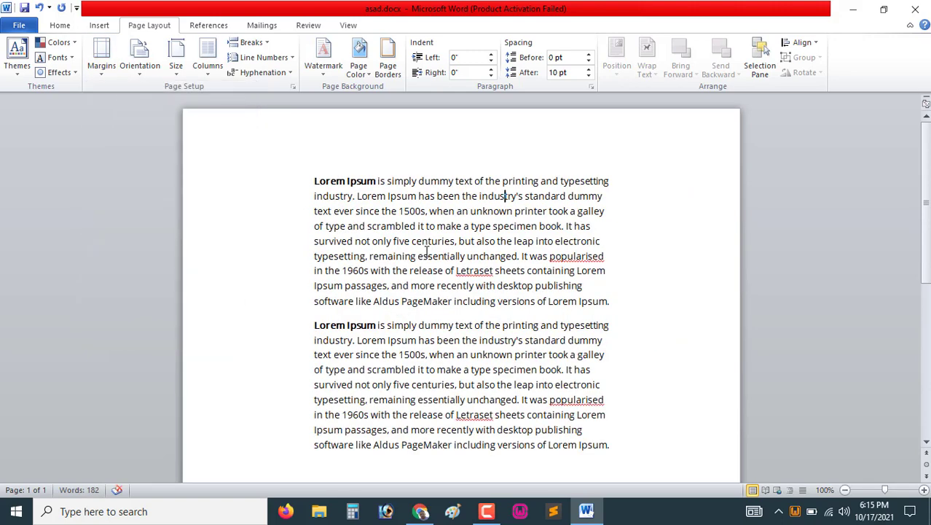
Apply the Mirrored margin preset to the document
left_click(101, 58)
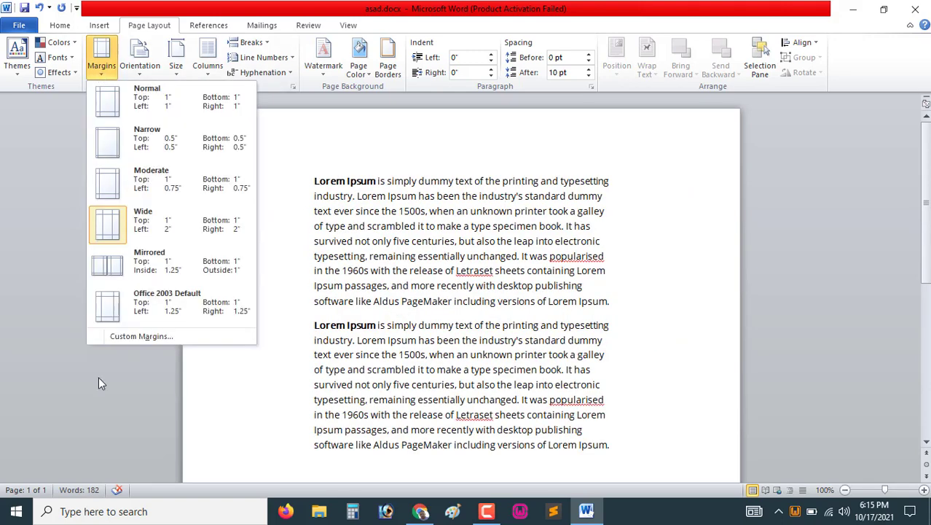
left_click(153, 268)
scroll(473, 248, "down", 5)
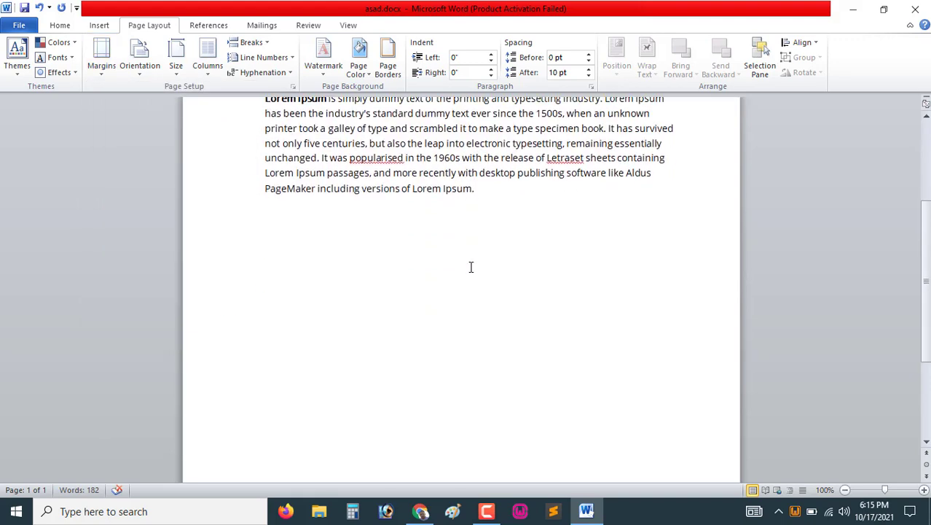
scroll(473, 265, "up", 5)
Review the custom margin settings in the Page Setup dialog and close it without changes
left_click(100, 65)
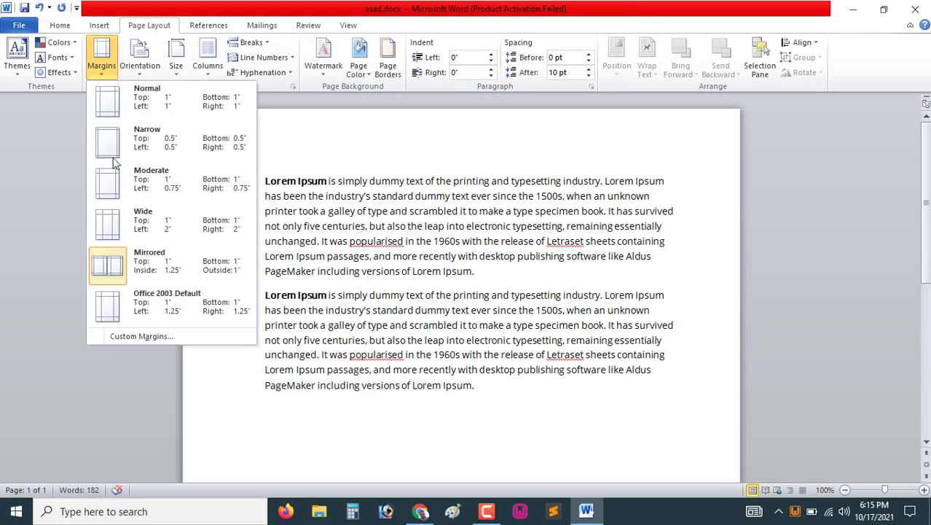
left_click(138, 337)
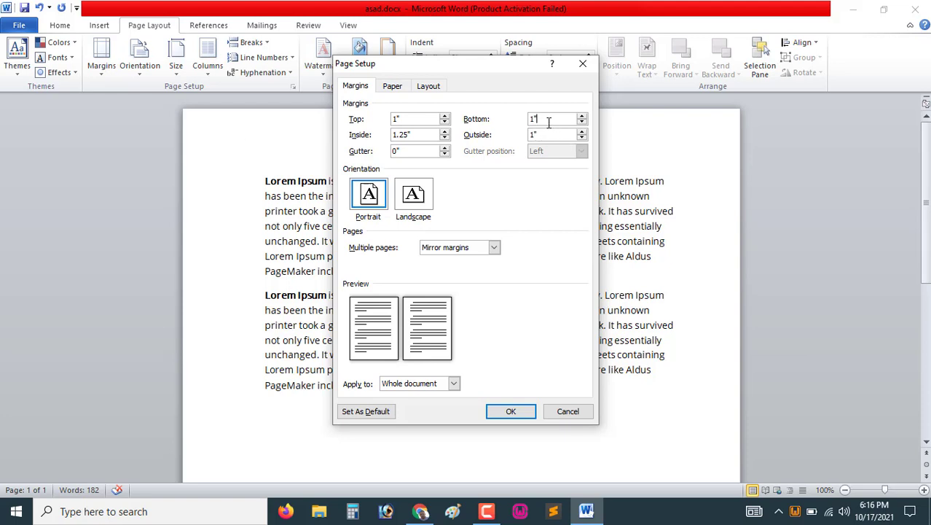
left_click(433, 150)
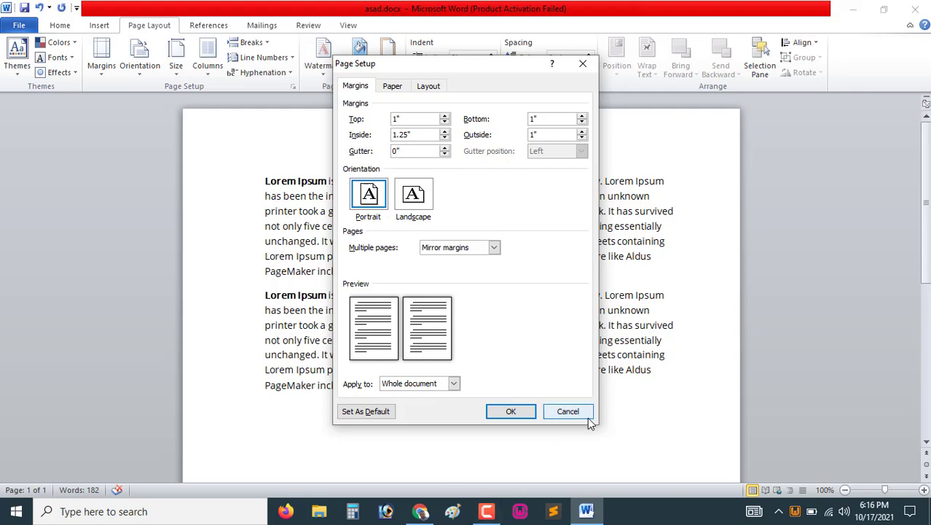
left_click(565, 413)
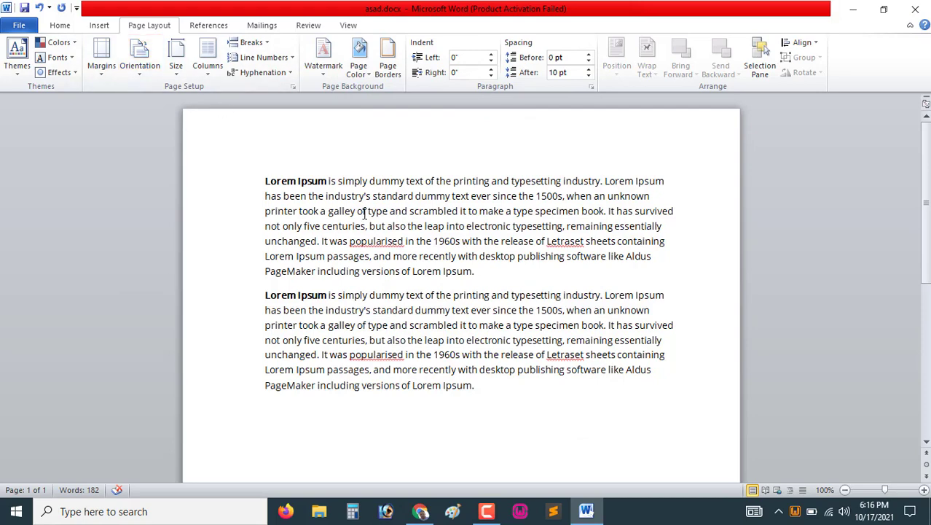
Undo the last five actions and redo four of them
key("ctrl+z")
key("ctrl+z")
key("ctrl+z")
key("ctrl+z")
key("ctrl+z")
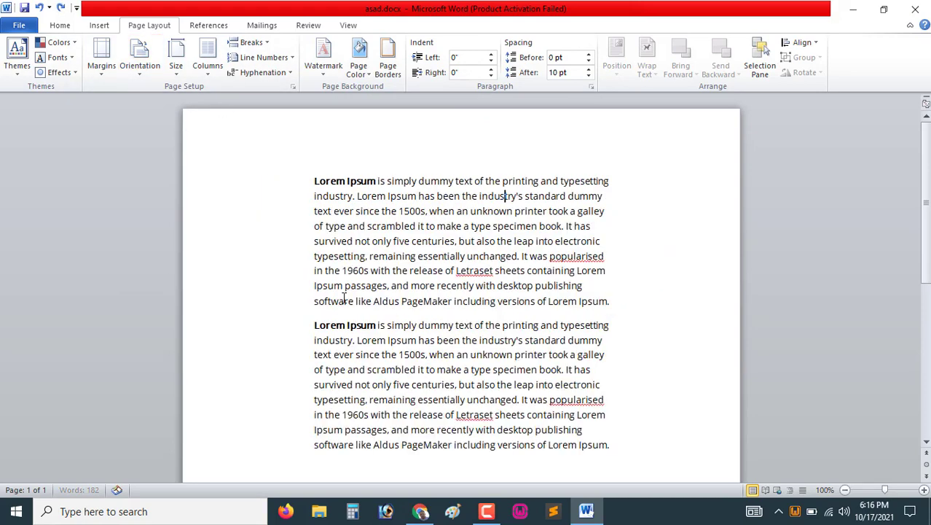
key("ctrl+z")
key("ctrl+z")
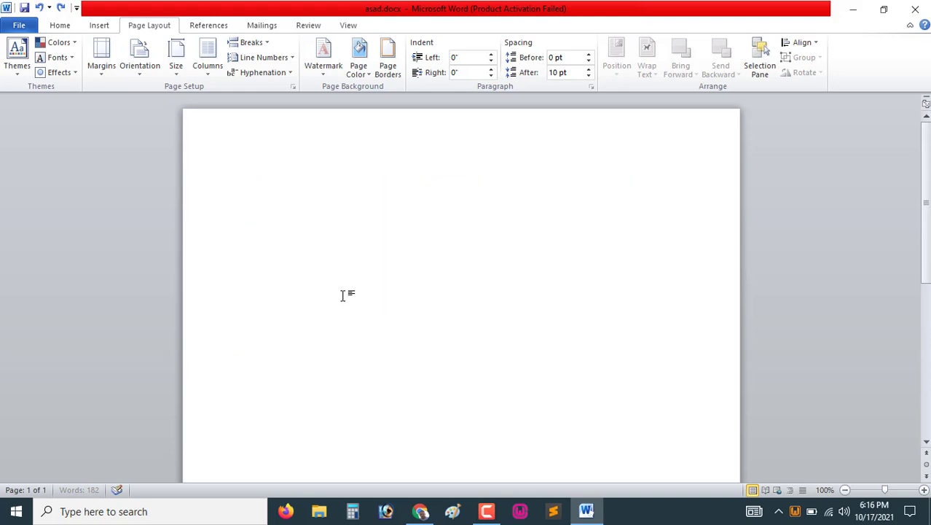
key("ctrl+y")
key("ctrl+y")
key("ctrl+y")
key("ctrl+y")
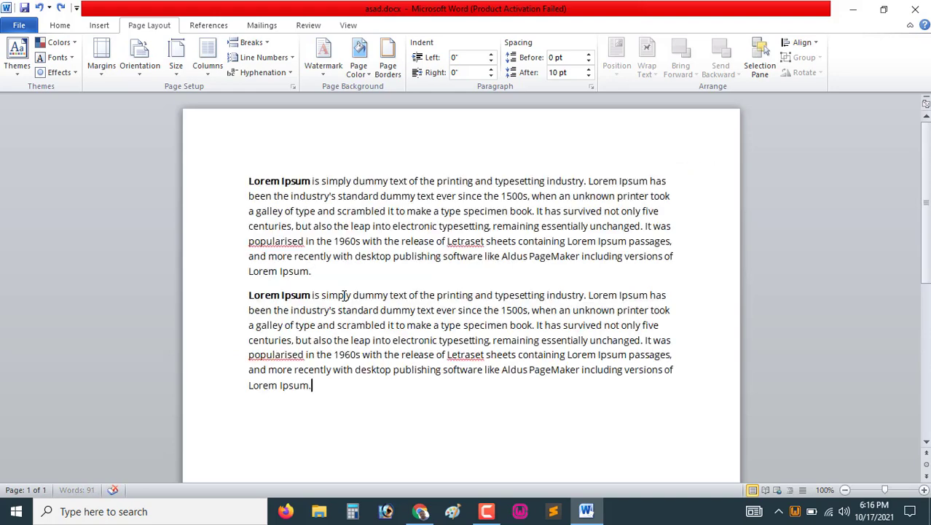
left_click(140, 74)
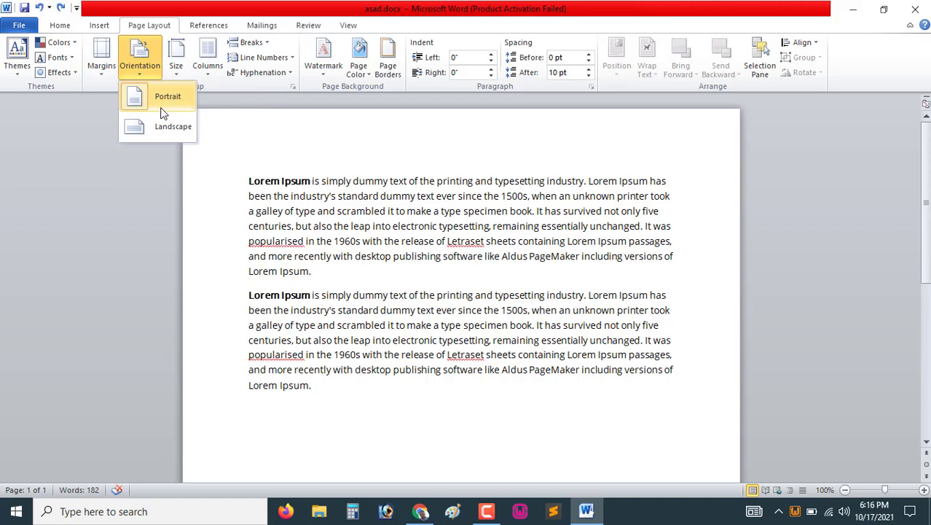
left_click(397, 210)
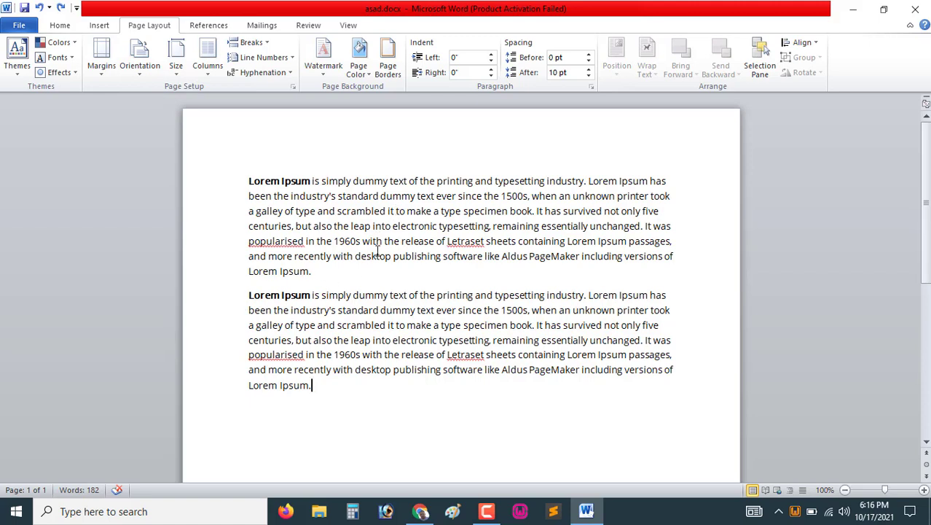
left_click(139, 71)
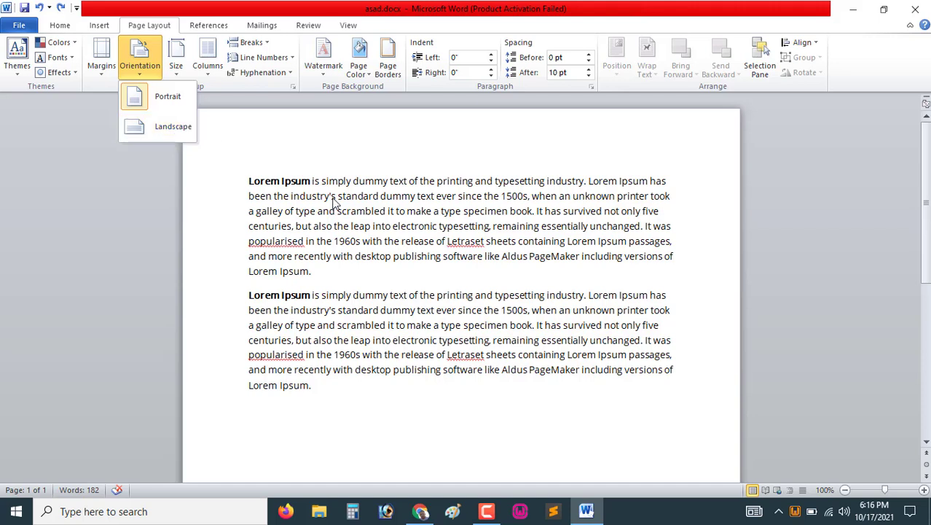
left_click(311, 210)
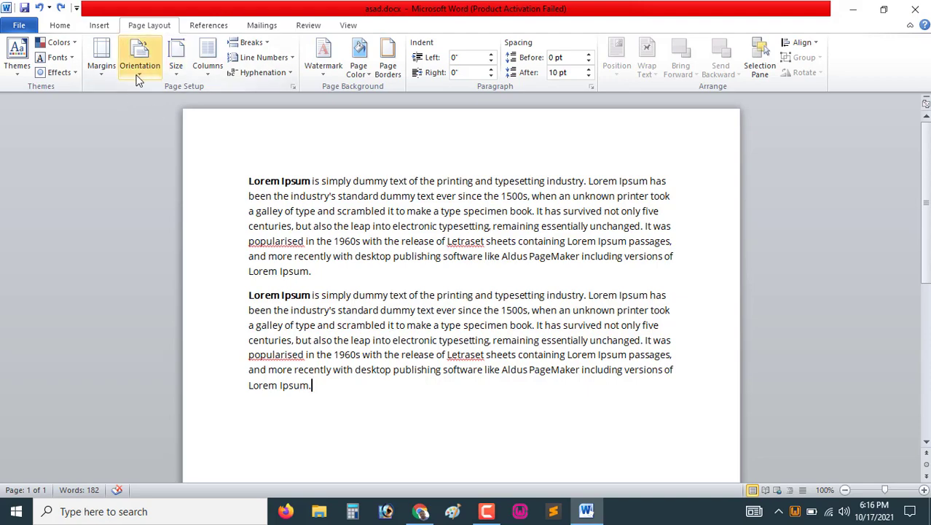
Preview the document's print layout and return to editing
left_click(22, 29)
left_click(56, 207)
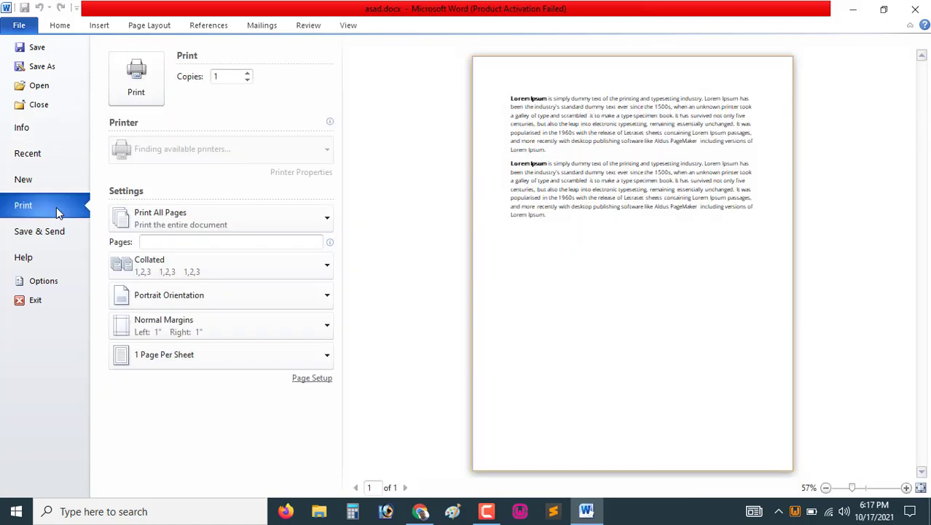
left_click(63, 28)
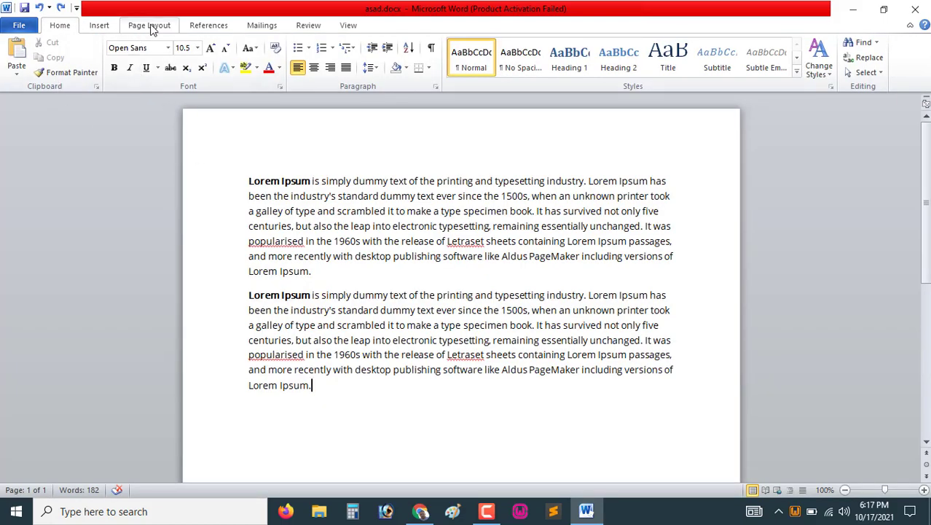
Change the page orientation to Landscape
left_click(151, 27)
left_click(141, 71)
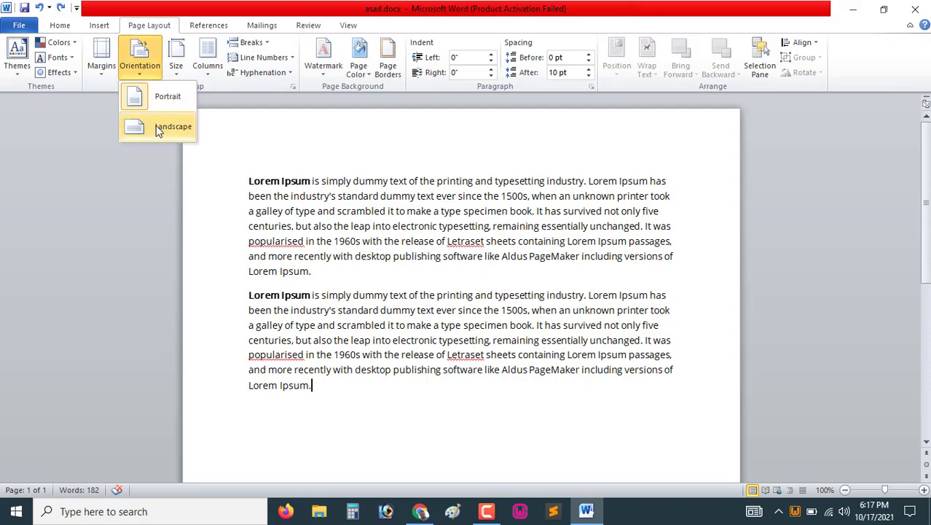
left_click(156, 126)
scroll(658, 279, "down", 4)
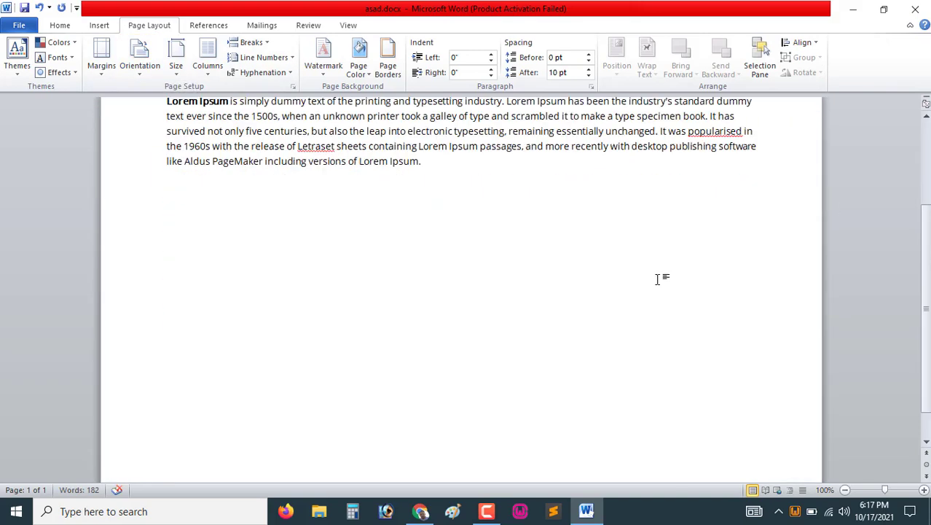
scroll(658, 279, "up", 5)
Preview the landscape page in print view and return to editing
left_click(27, 26)
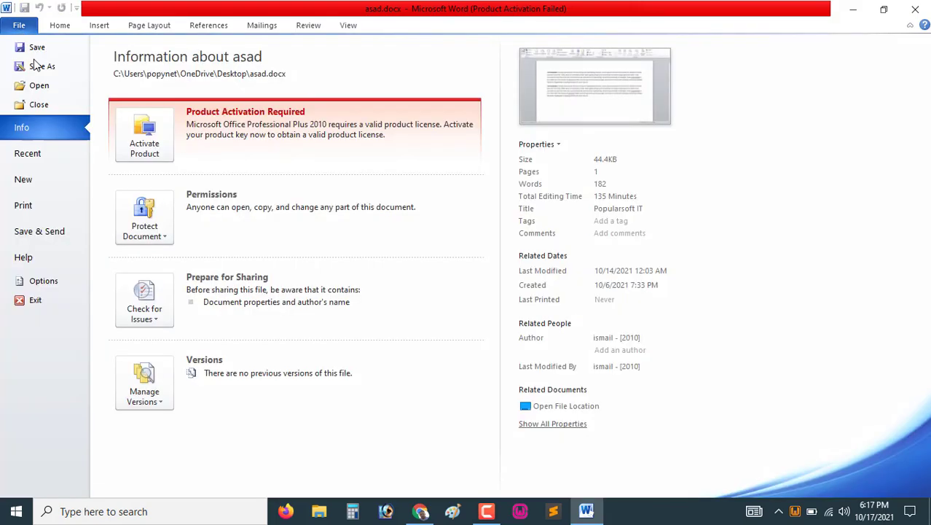
left_click(54, 212)
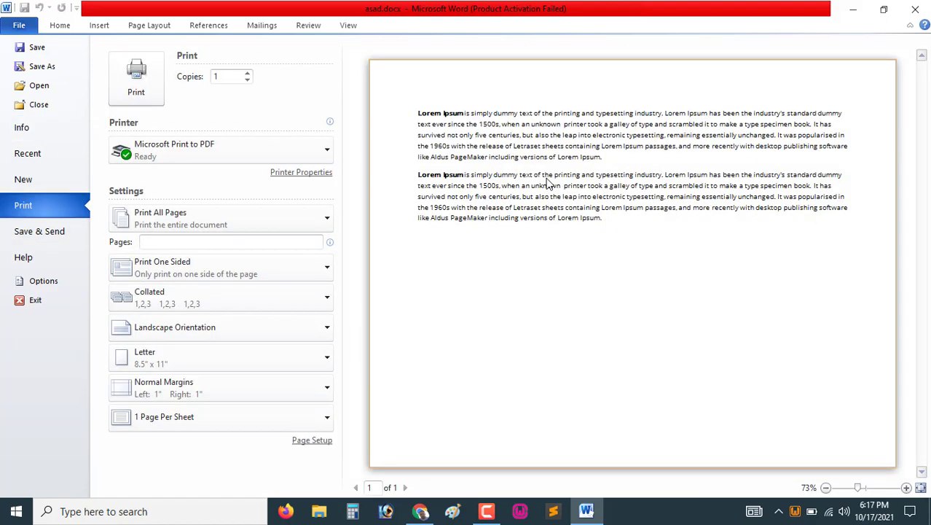
left_click(54, 29)
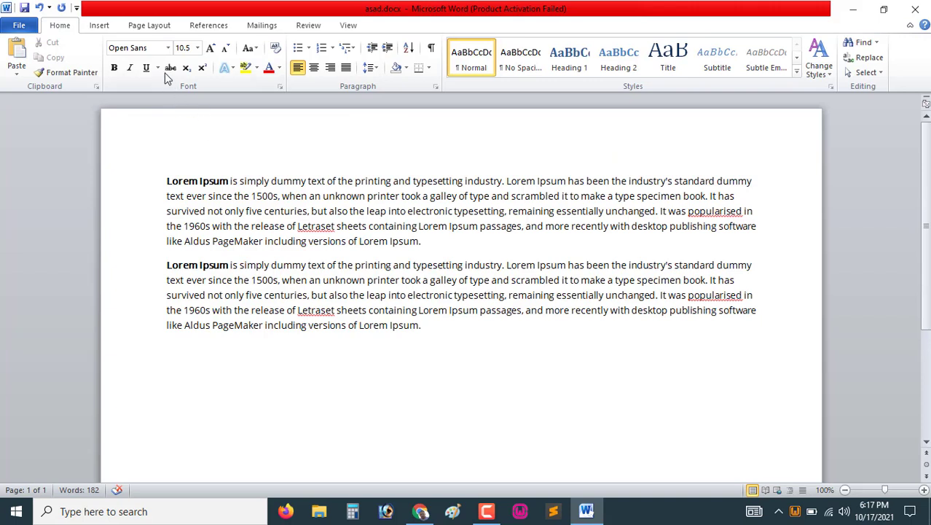
Change the page orientation back to Portrait
left_click(150, 24)
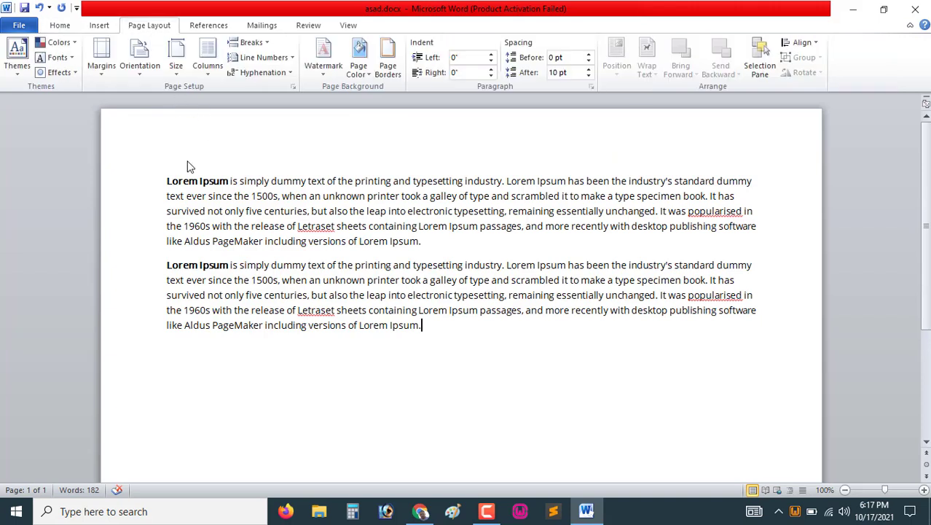
left_click(140, 69)
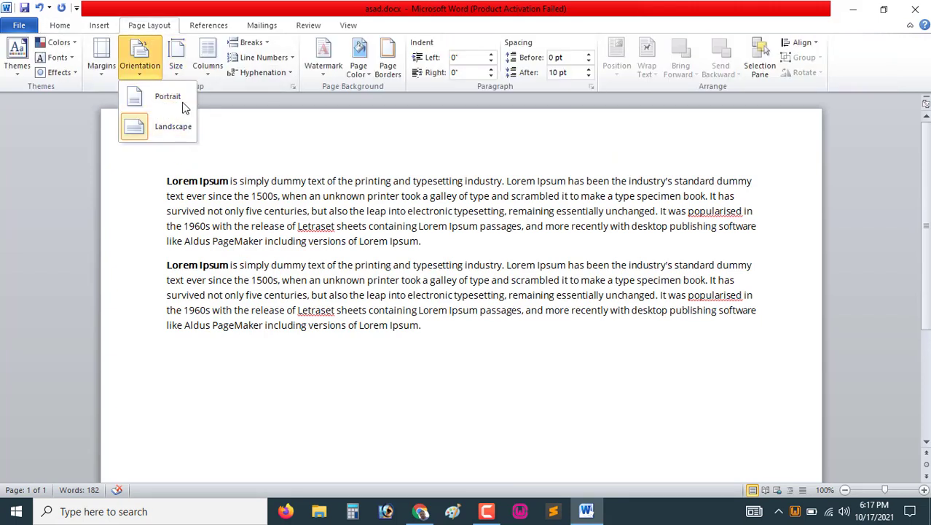
left_click(173, 103)
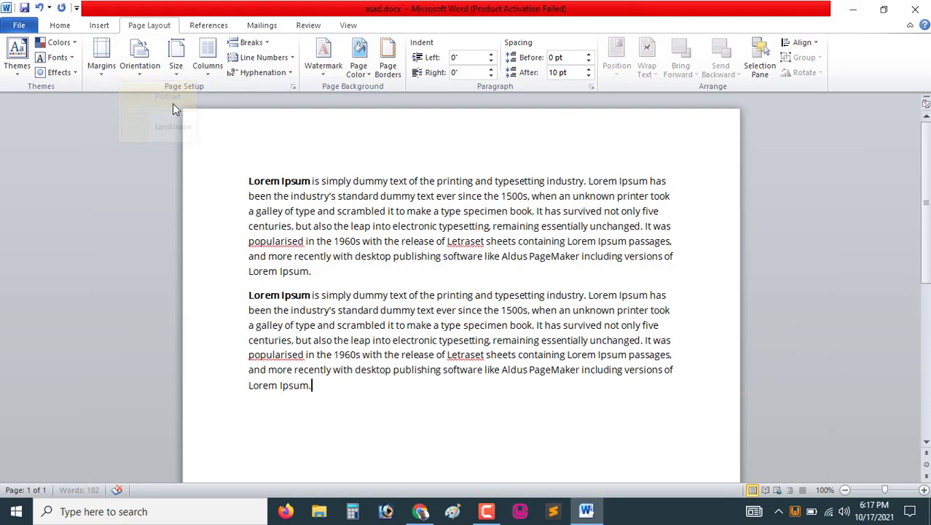
Set the paper size to A4
left_click(176, 64)
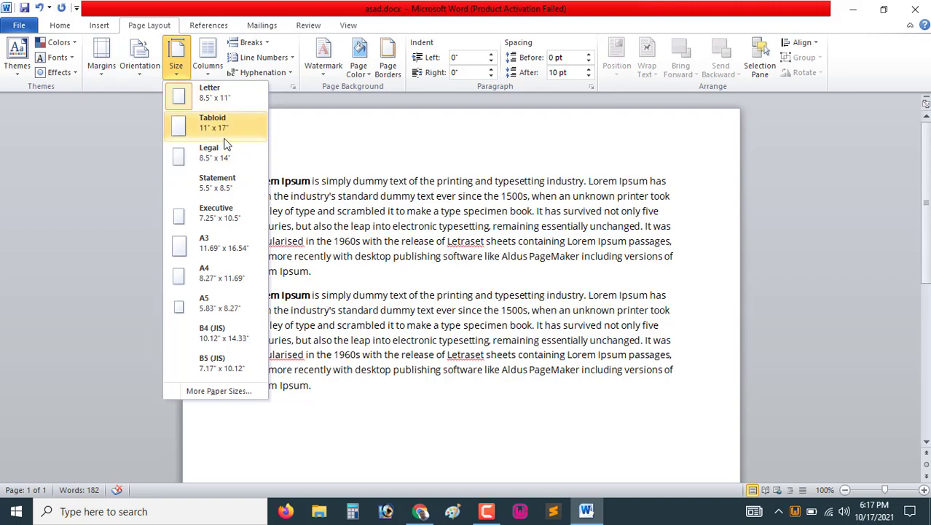
left_click(215, 281)
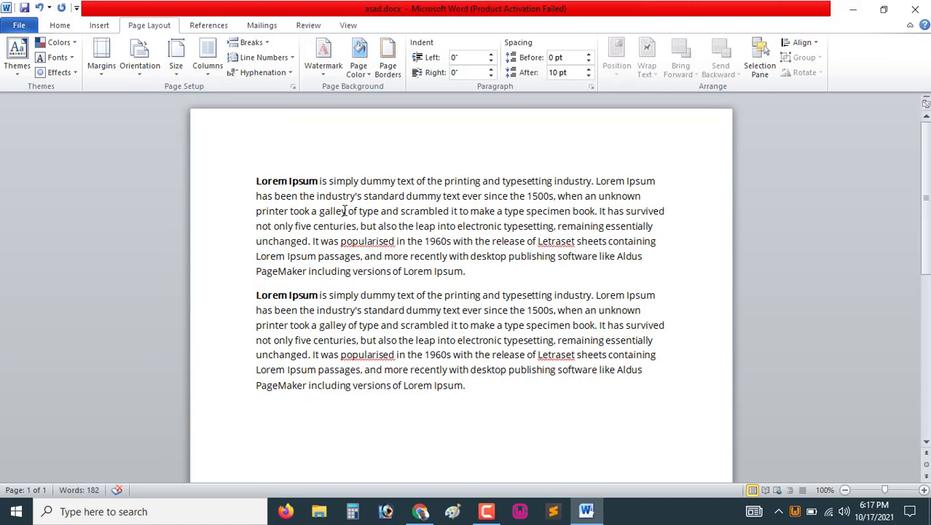
left_click(176, 72)
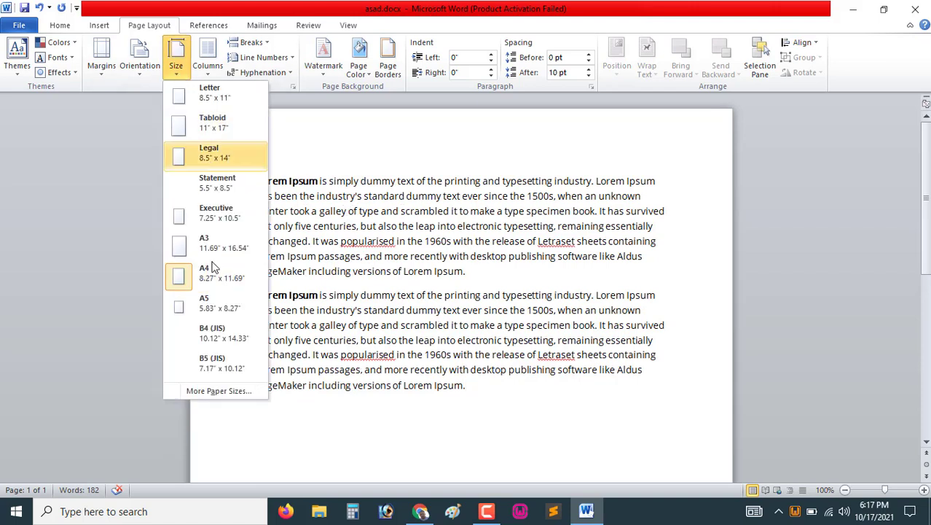
left_click(453, 242)
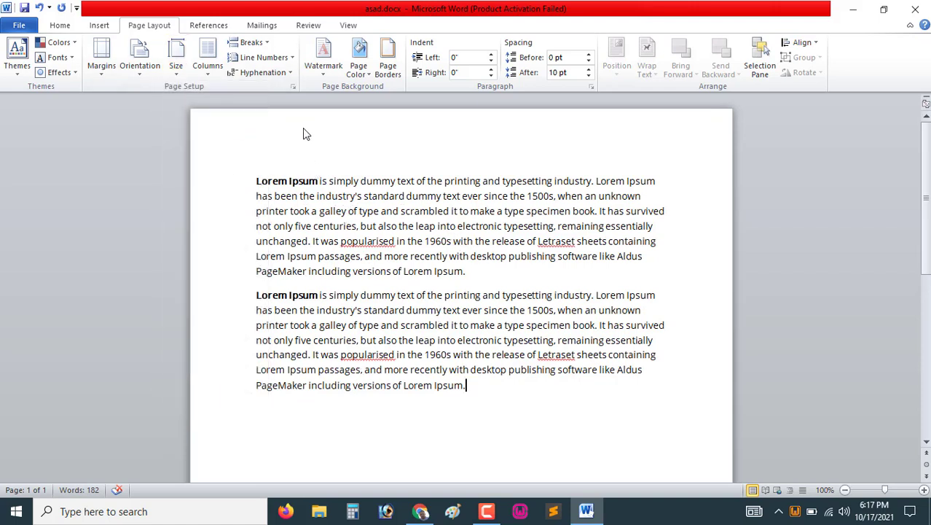
left_click(208, 75)
left_click(409, 221)
Format the document text into two columns
left_click(208, 62)
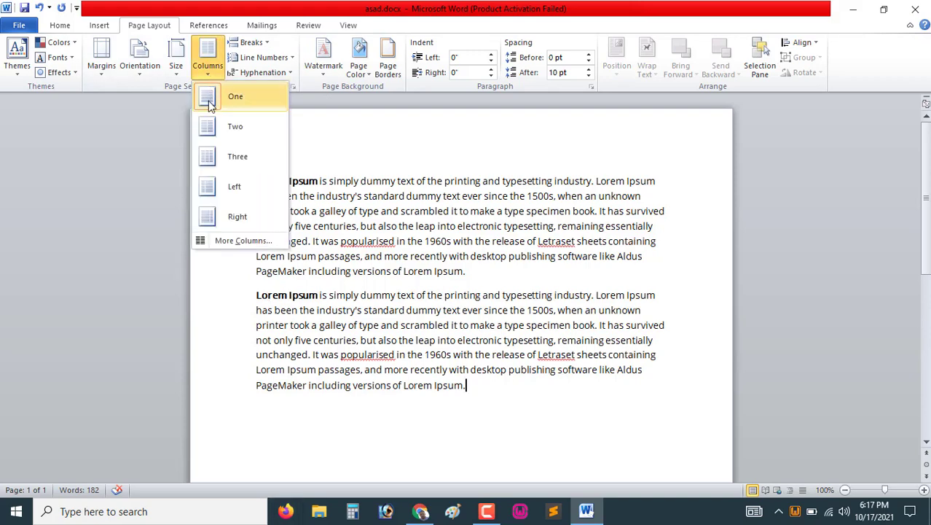
left_click(257, 136)
scroll(492, 297, "up", 4)
scroll(557, 440, "down", 4)
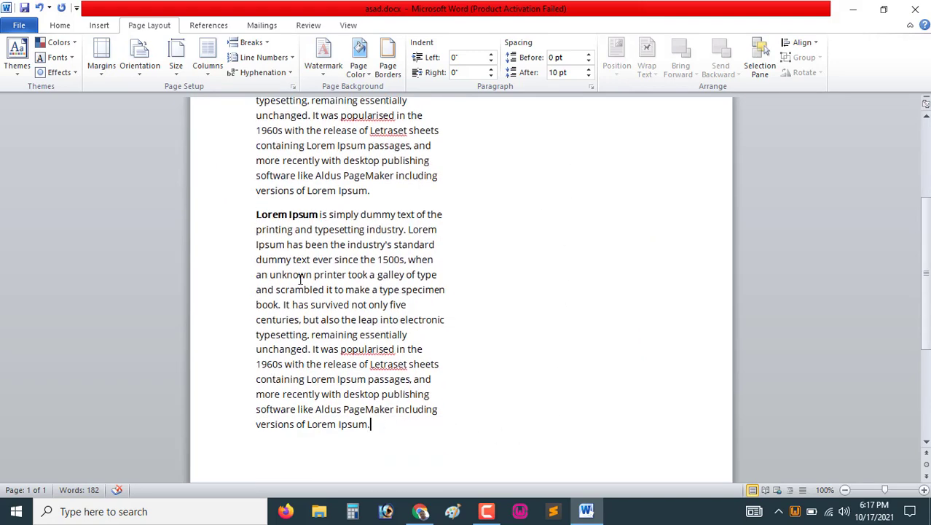
scroll(390, 393, "down", 4)
scroll(402, 387, "up", 8)
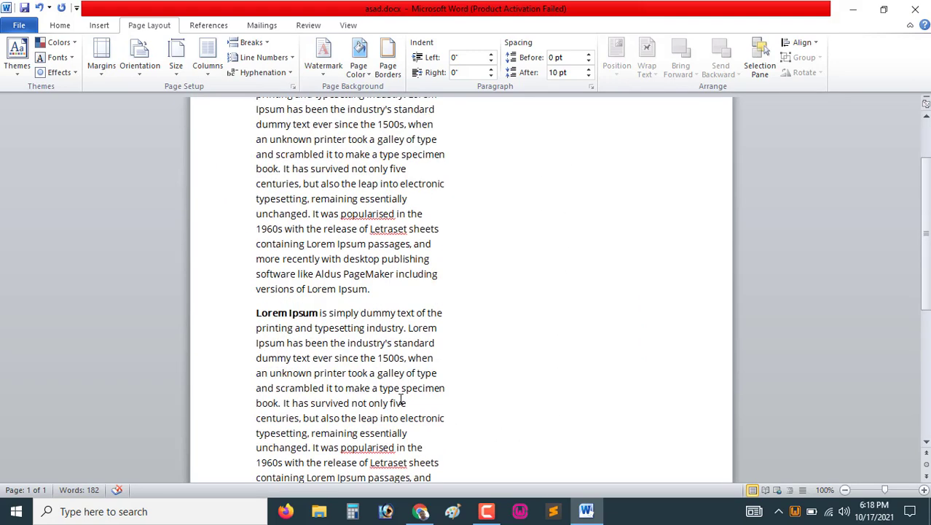
scroll(558, 317, "down", 3)
scroll(480, 361, "down", 3)
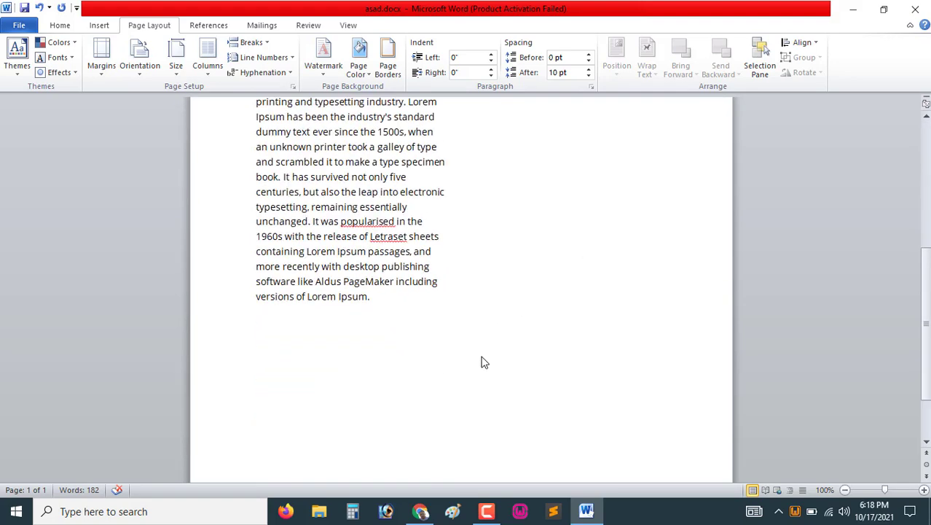
Paste another copy of the Lorem Ipsum paragraph as a new paragraph at the end of the document
left_click(481, 343)
key("Return")
type("Lorem Ipsum is simply dummy text of the printing and typesetting industry. Lorem Ipsum has been the industry's standard dummy text ever since the 1500s, when an unknown printer took a galley of type and scrambled it to make a type specimen book. It has survived not only five centuries, but also the leap into electronic typesetting, remaining essentially unchanged. It was popularised in the 1960s with the release of Letraset sheets containing Lorem Ipsum passages, and more recently with desktop publishing software like Aldus PageMaker including versions of Lorem Ipsum.")
scroll(481, 341, "down", 3)
scroll(407, 422, "down", 3)
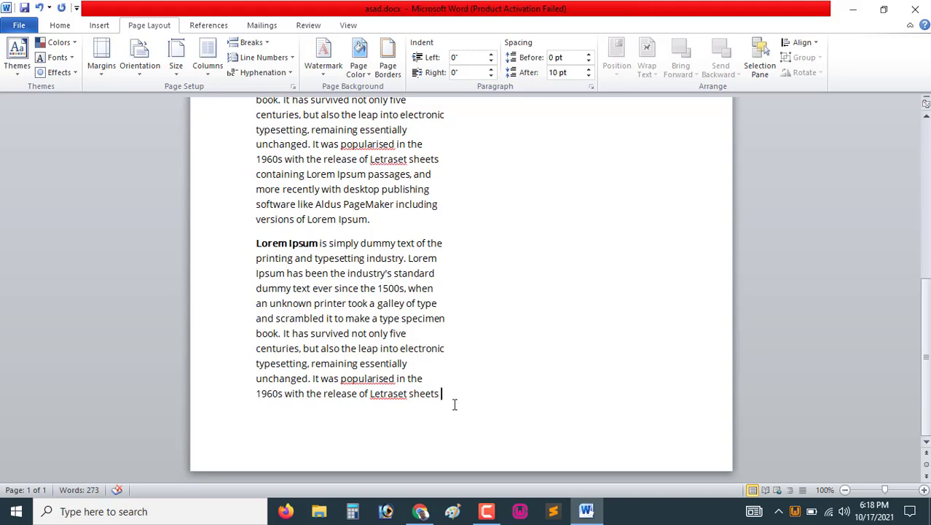
scroll(451, 382, "up", 10)
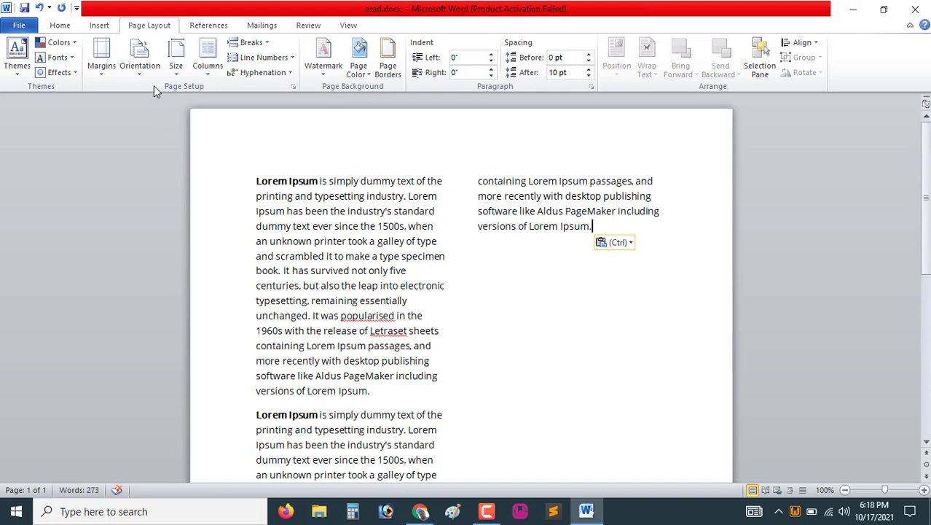
Paste three more copies of the Lorem Ipsum paragraph at the end of the two-column text
left_click(179, 72)
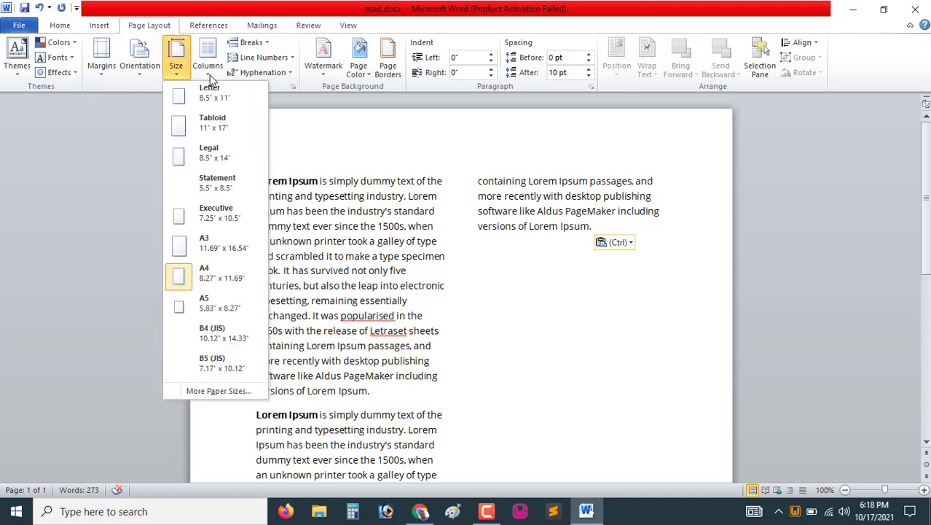
left_click(209, 73)
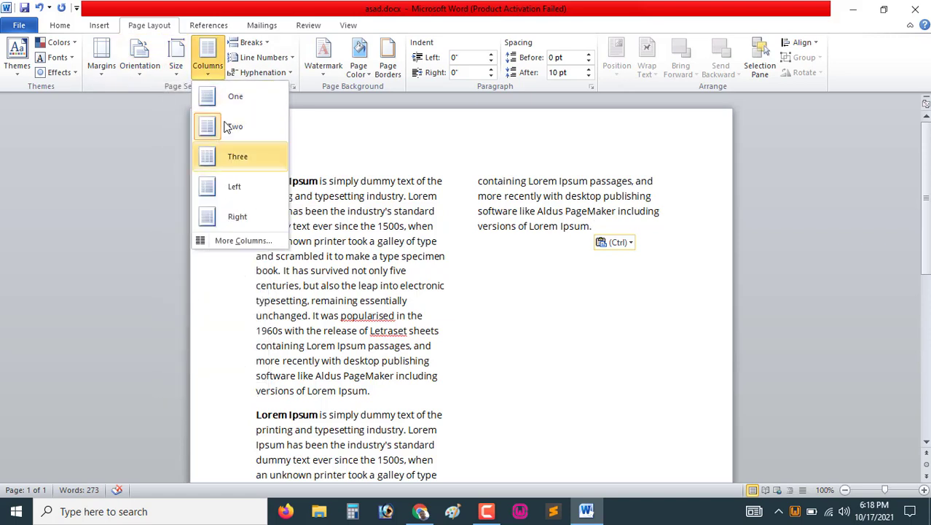
left_click(604, 228)
key("Return")
type("Lorem Ipsum is simply dummy text of the printing and typesetting industry. Lorem Ipsum has been the industry's standard dummy text ever since the 1500s, when an unknown printer took a galley of type and scrambled it to make a type specimen book. It has survived not only five centuries, but also the leap into electronic typesetting, remaining essentially unchanged. It was popularised in the 1960s with the release of Letraset sheets containing Lorem Ipsum passages, and more recently with desktop publishing software like Aldus PageMaker including versions of Lorem Ipsum.")
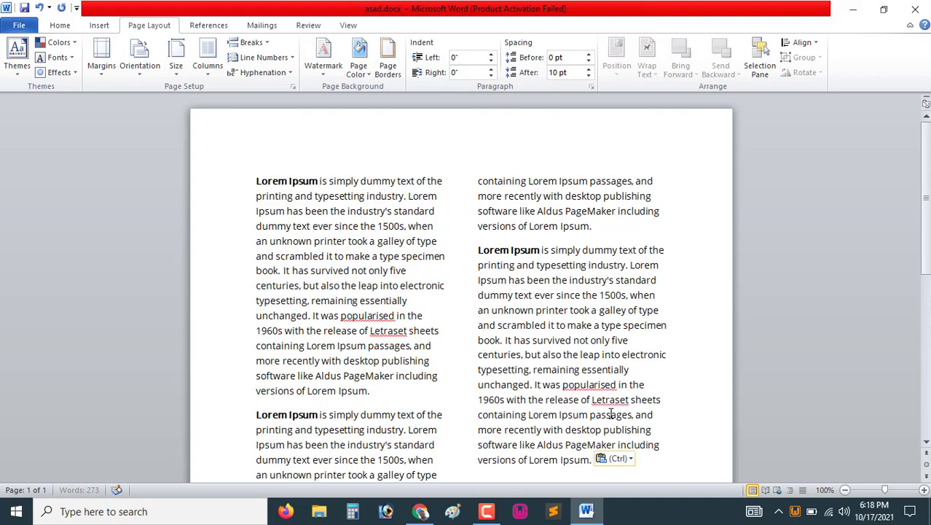
scroll(611, 413, "down", 1)
type("Lorem Ipsum is simply dummy text of the printing and typesetting industry. Lorem Ipsum has been the industry's standard dummy text ever since the 1500s, when an unknown printer took a galley of type and scrambled it to make a type specimen book. It has survived not only five centuries, but also the leap into electronic typesetting, remaining essentially unchanged. It was popularised in the 1960s with the release of Letraset sheets containing Lorem Ipsum passages, and more recently with desktop publishing software like Aldus PageMaker including versions of Lorem Ipsum.")
key("Return")
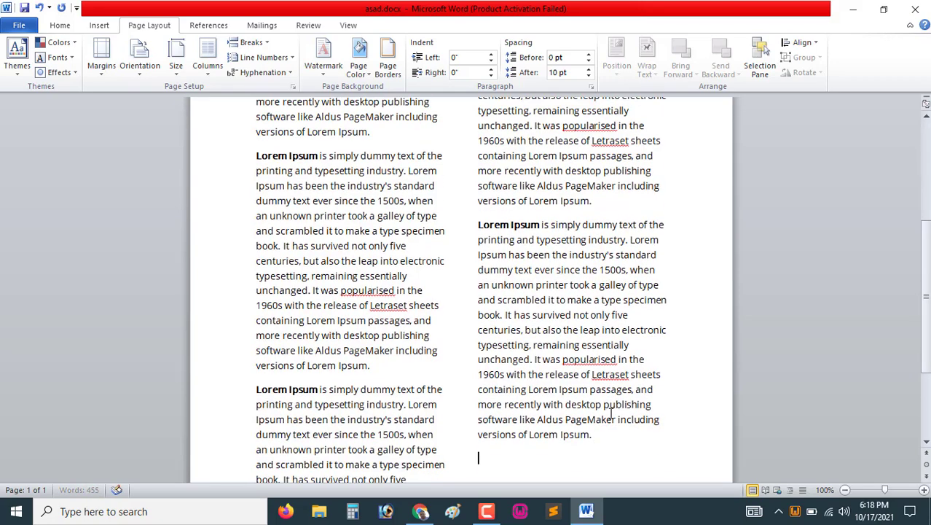
type("Lorem Ipsum is simply dummy text of the printing and typesetting industry. Lorem Ipsum has been the industry's standard dummy text ever since the 1500s, when an unknown printer took a galley of type and scrambled it to make a type specimen book. It has survived not only five centuries, but also the leap into electronic typesetting, remaining essentially unchanged. It was popularised in the 1960s with the release of Letraset sheets containing Lorem Ipsum passages, and more recently with desktop publishing software like Aldus PageMaker including versions of Lorem Ipsum.")
scroll(353, 207, "down", 2)
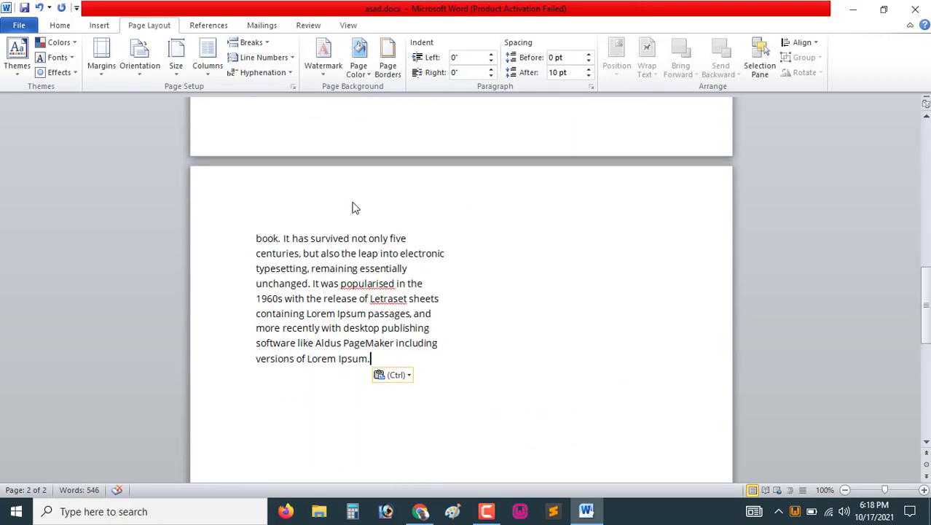
scroll(426, 332, "up", 15)
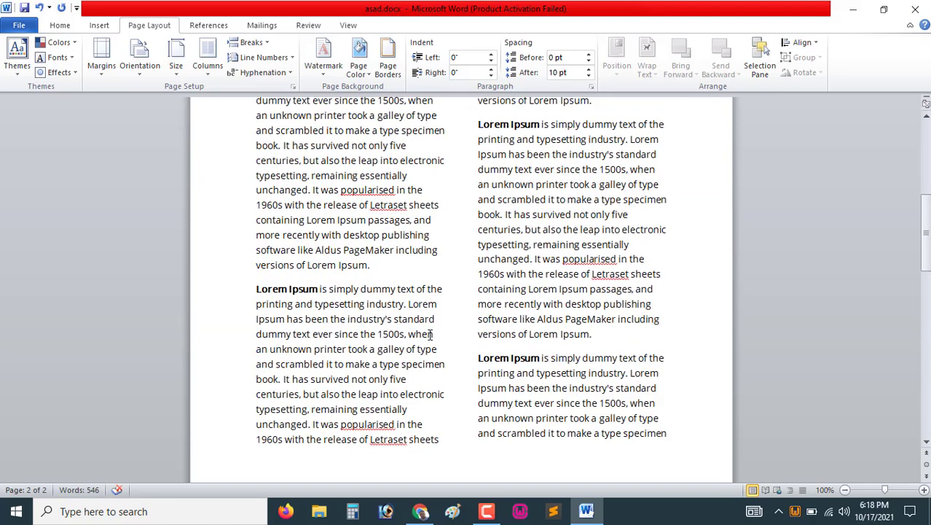
Format the document text into three columns
left_click(208, 59)
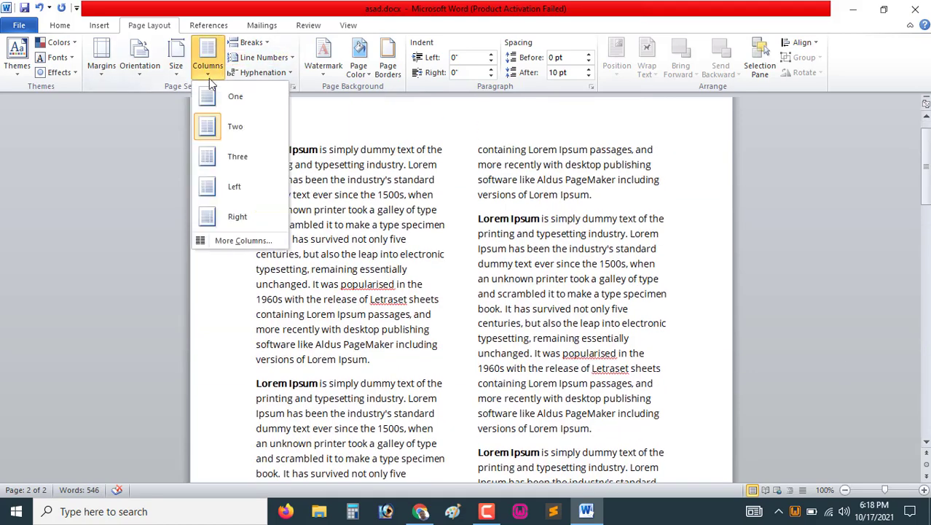
left_click(248, 169)
scroll(374, 245, "down", 10)
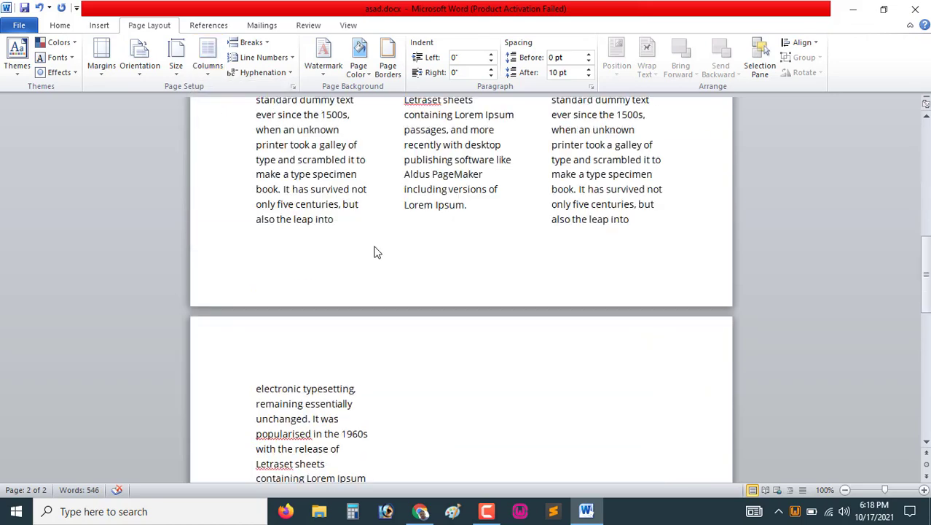
scroll(375, 248, "up", 8)
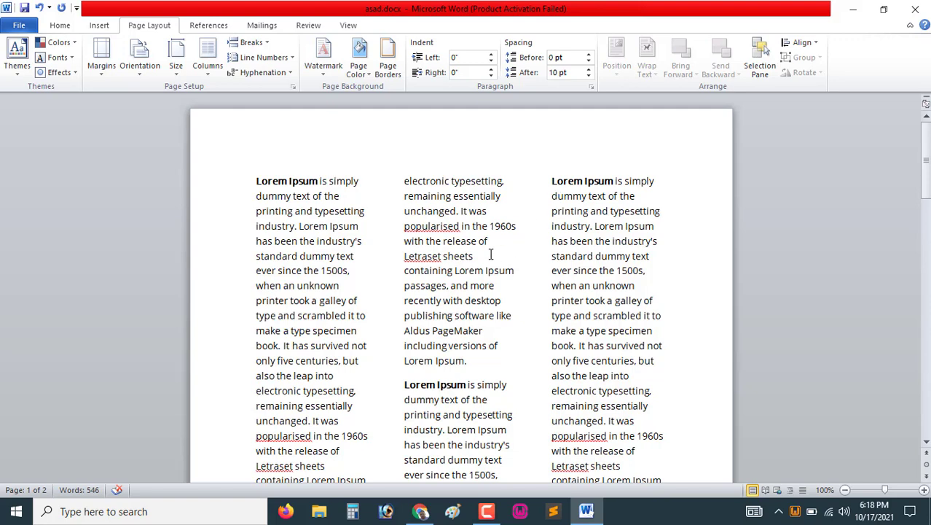
scroll(491, 254, "down", 5)
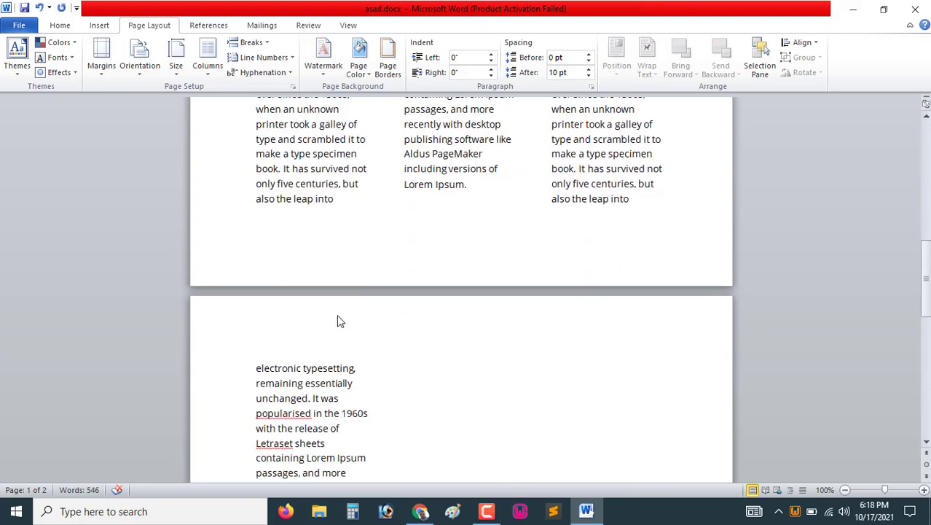
Change the column layout to the Left preset
left_click(206, 72)
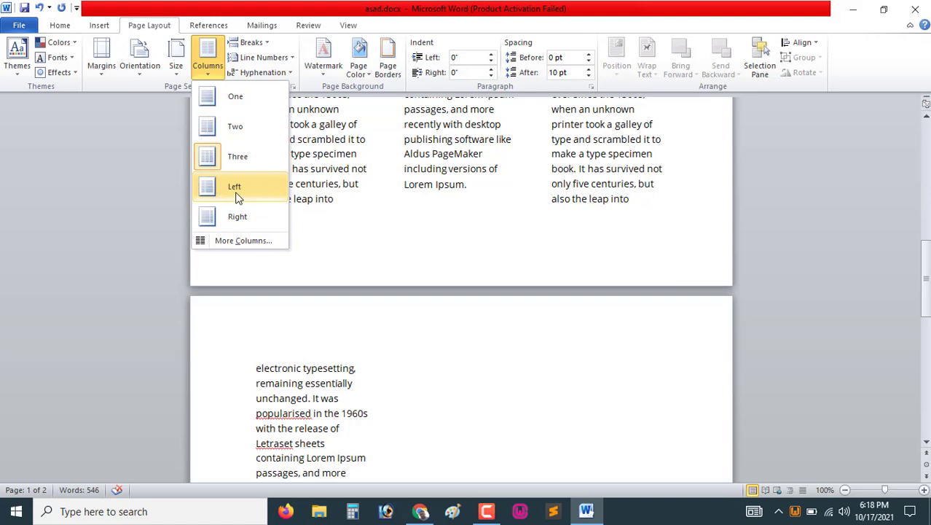
left_click(235, 187)
scroll(181, 180, "up", 3)
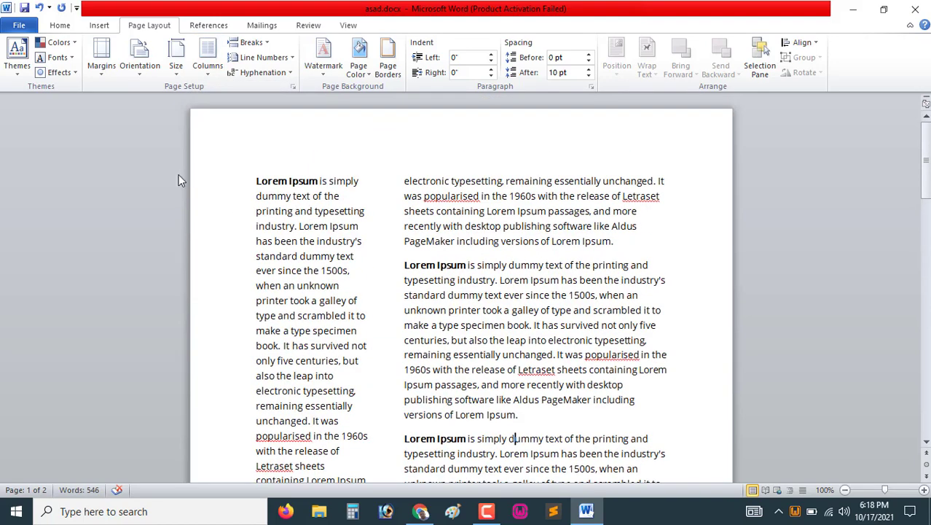
Select a passage across the first and second columns and apply the Right column preset to it
left_click_drag(256, 181, 354, 376)
left_click_drag(404, 181, 561, 297)
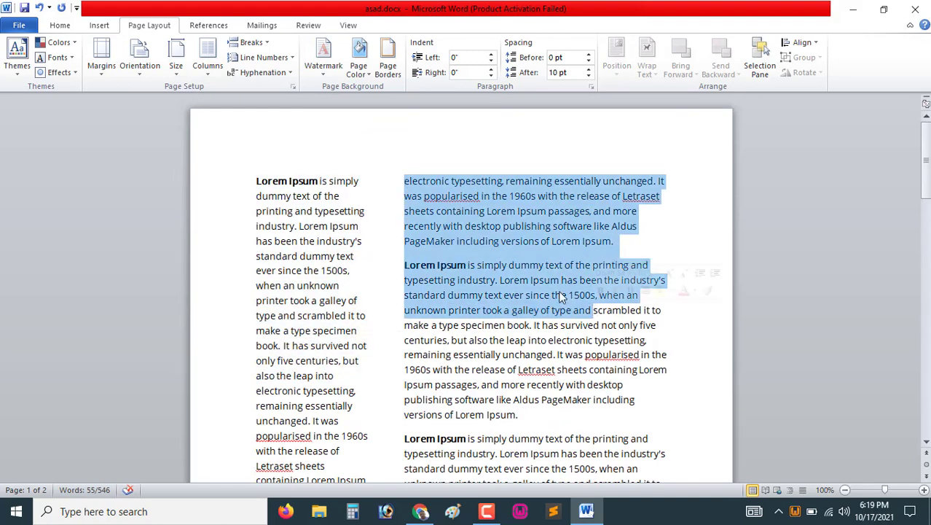
left_click(208, 60)
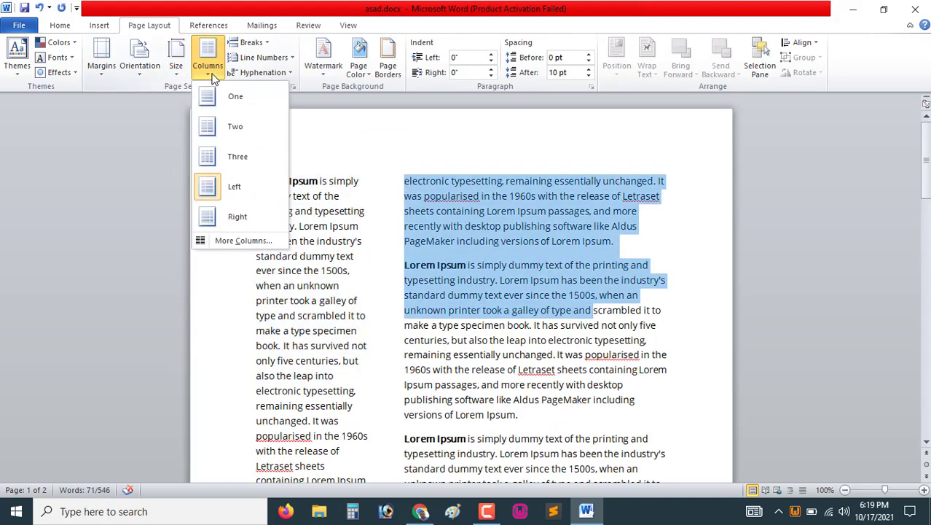
left_click(248, 220)
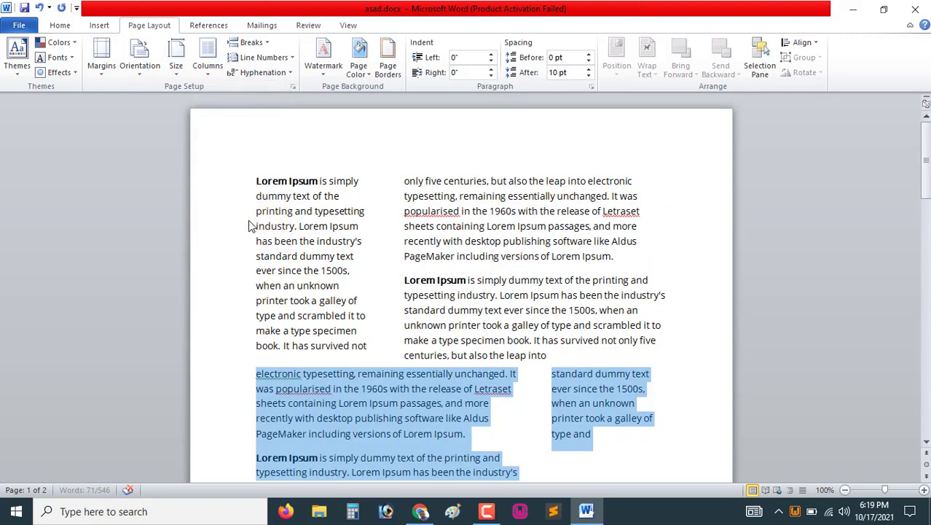
scroll(416, 236, "down", 4)
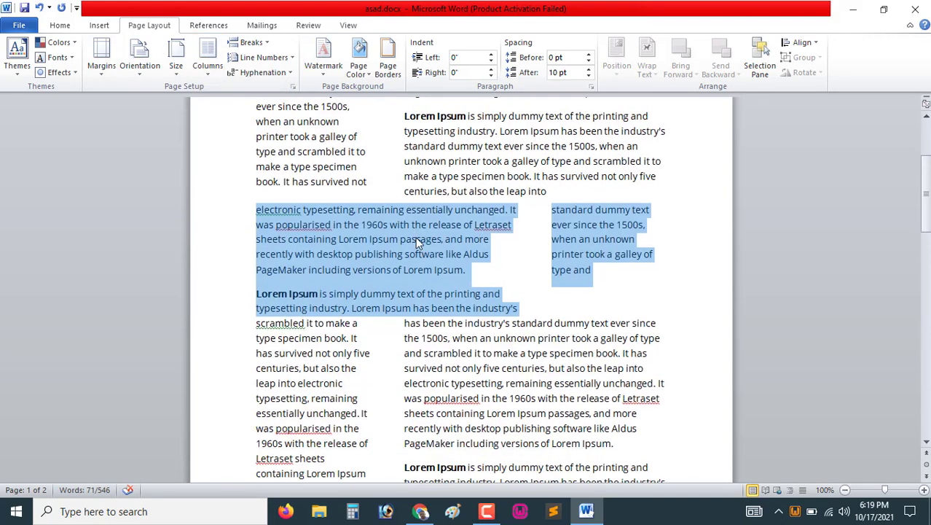
scroll(417, 235, "up", 4)
Apply the Right column preset to the first section of the document
left_click(366, 203)
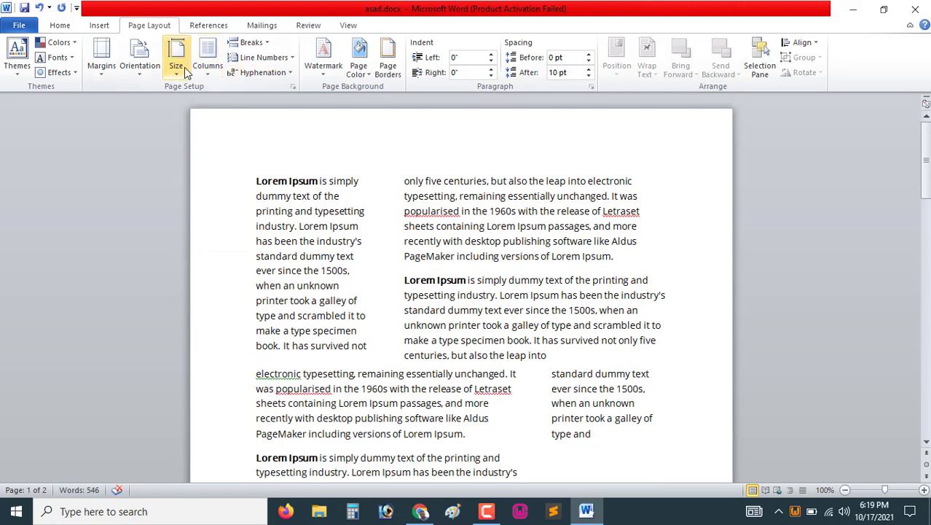
left_click(210, 77)
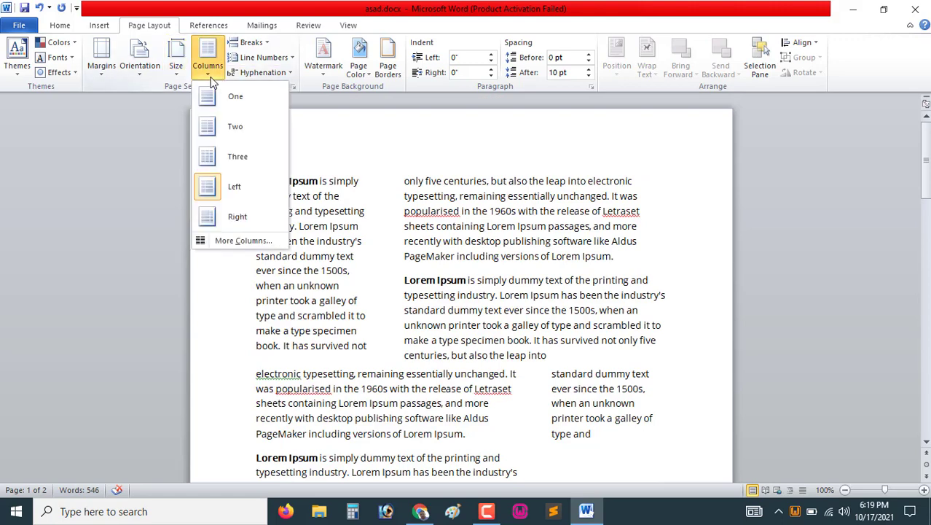
left_click(241, 221)
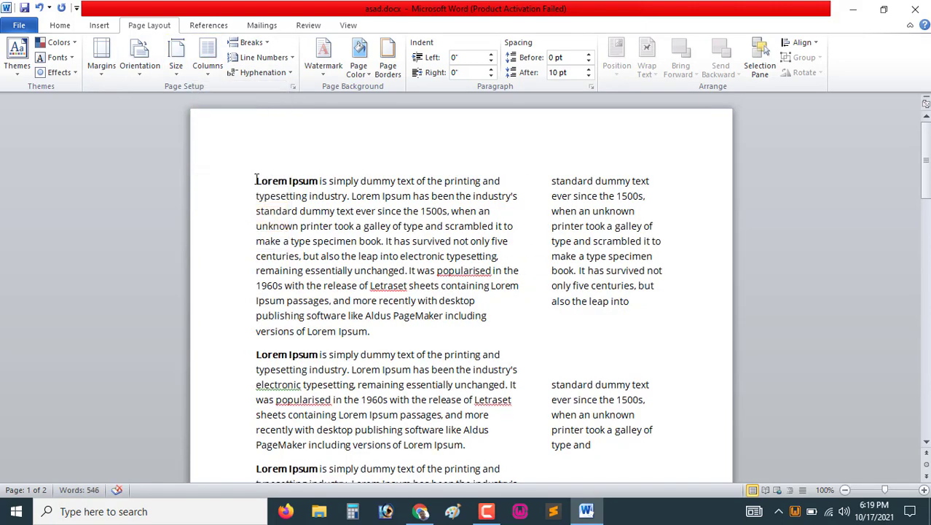
Set the first section back to a single column
left_click_drag(255, 179, 519, 318)
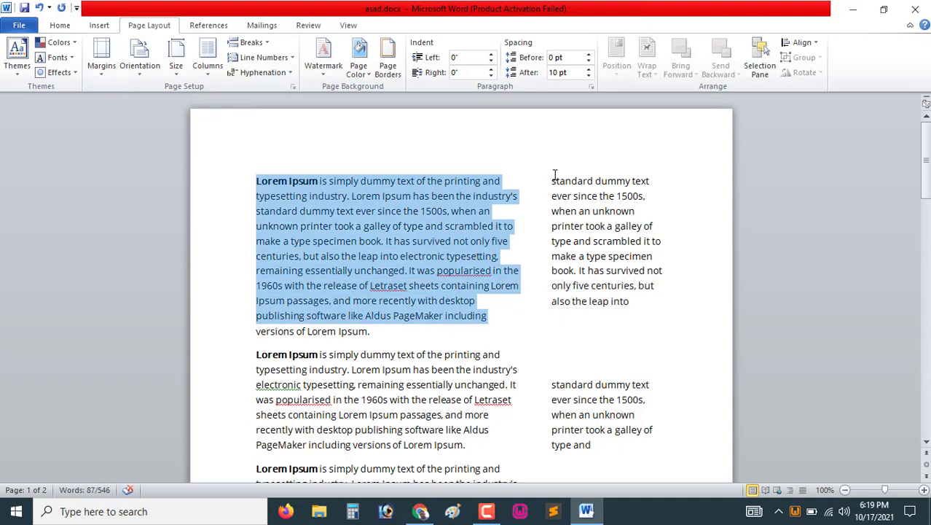
left_click_drag(552, 180, 661, 318)
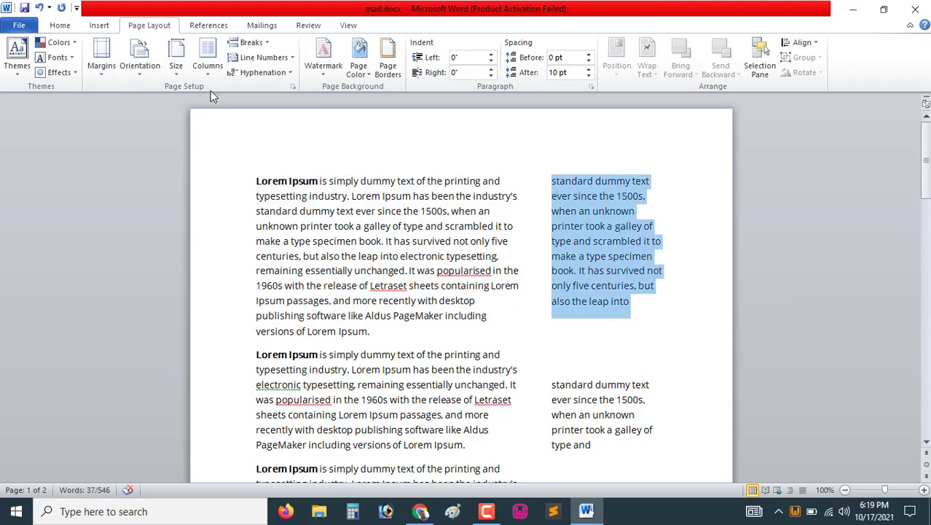
left_click(207, 62)
left_click(576, 200)
left_click(357, 209)
left_click(208, 65)
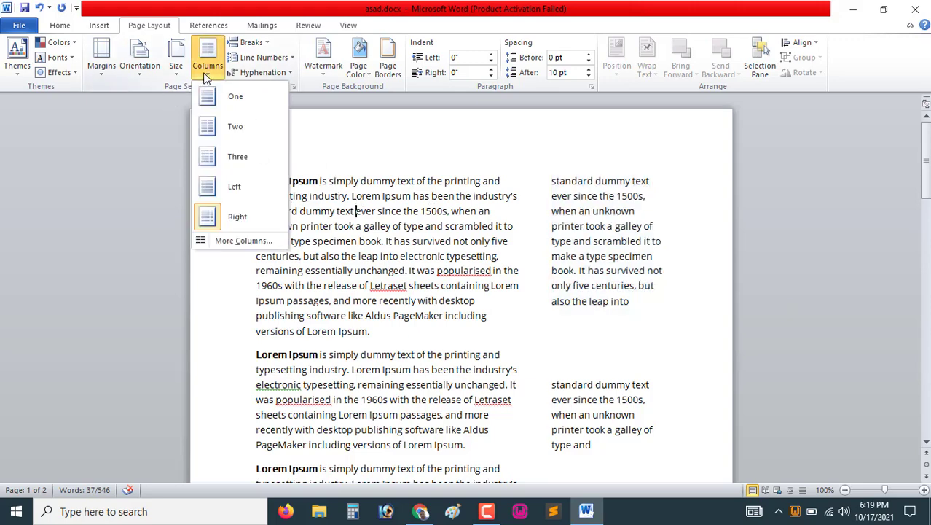
left_click(235, 97)
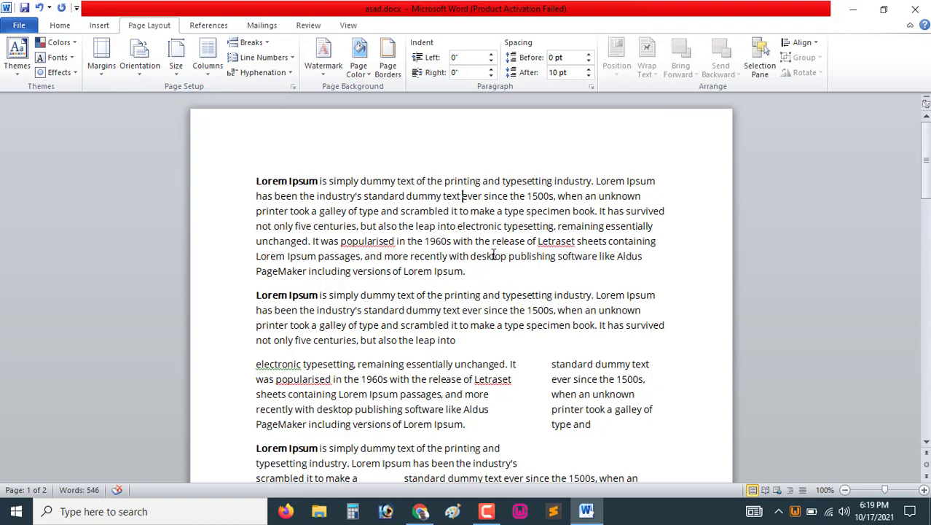
Select and delete all the text in the document
scroll(494, 255, "down", 5)
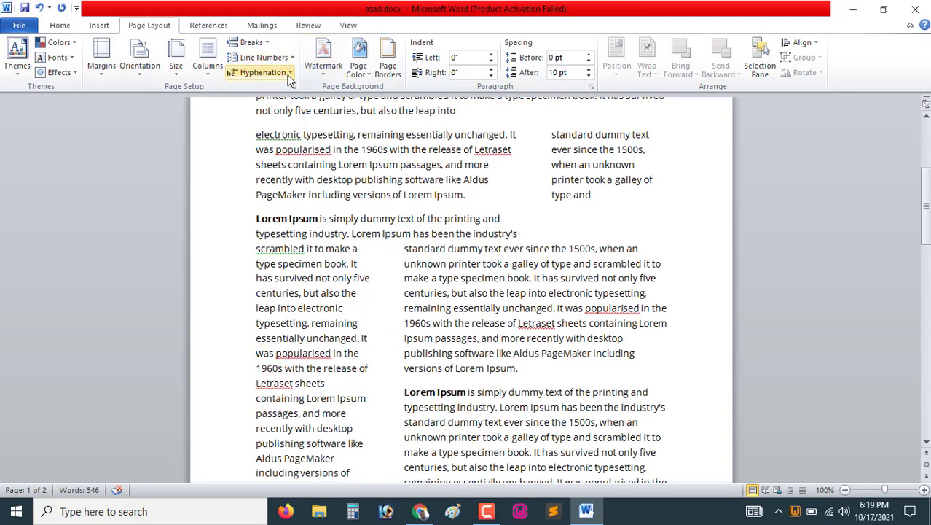
scroll(481, 291, "up", 5)
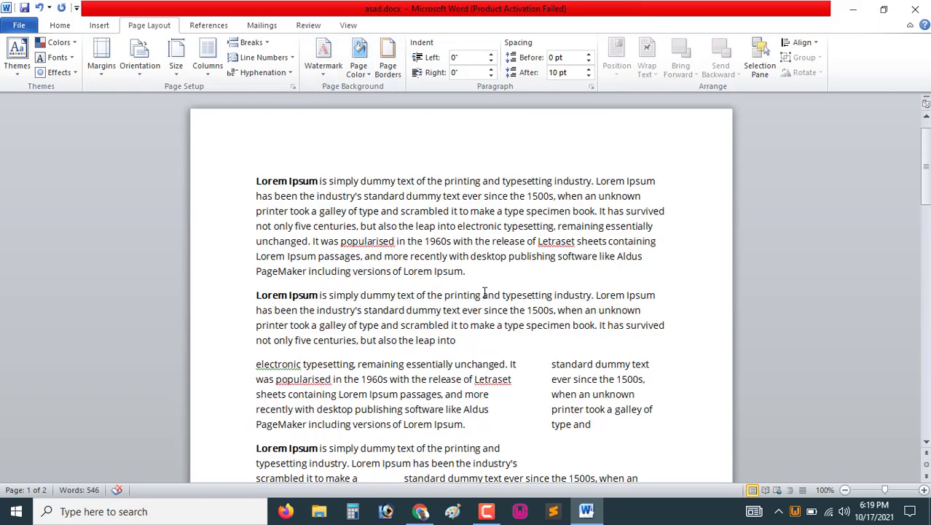
left_click_drag(296, 202, 572, 441)
key("Delete")
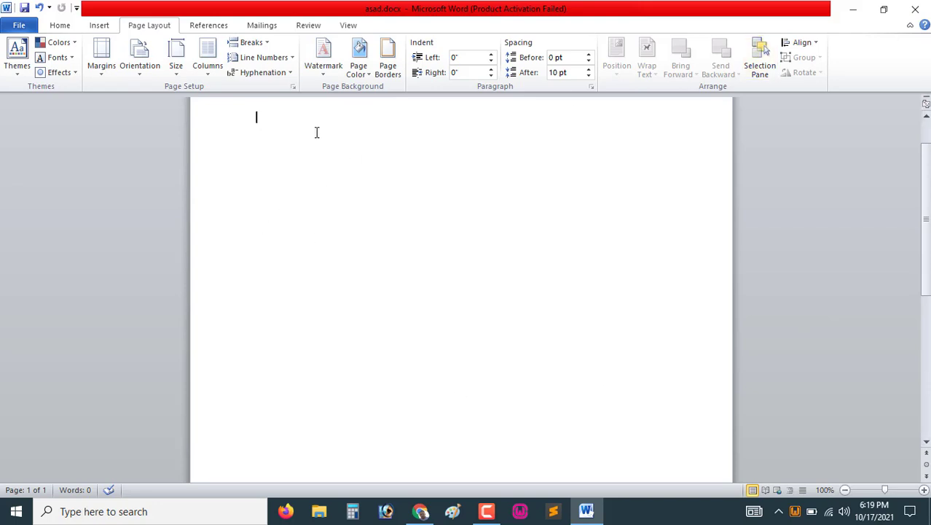
Add the CONFIDENTIAL 1 watermark to the page
left_click(324, 74)
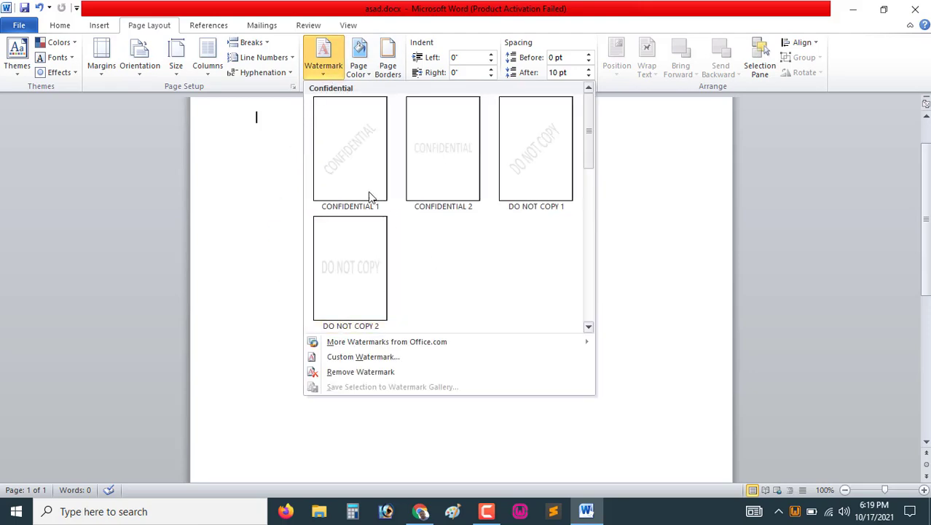
left_click(347, 166)
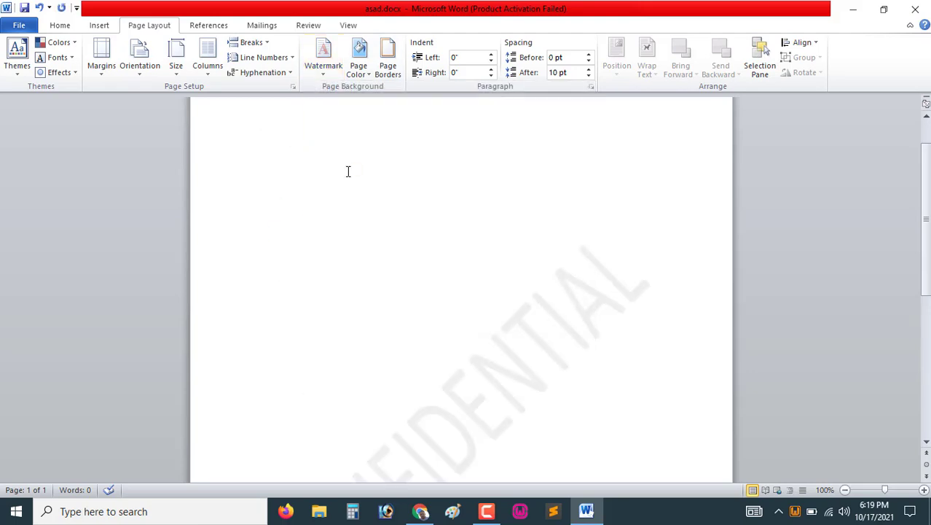
scroll(445, 331, "down", 3)
scroll(455, 313, "down", 3)
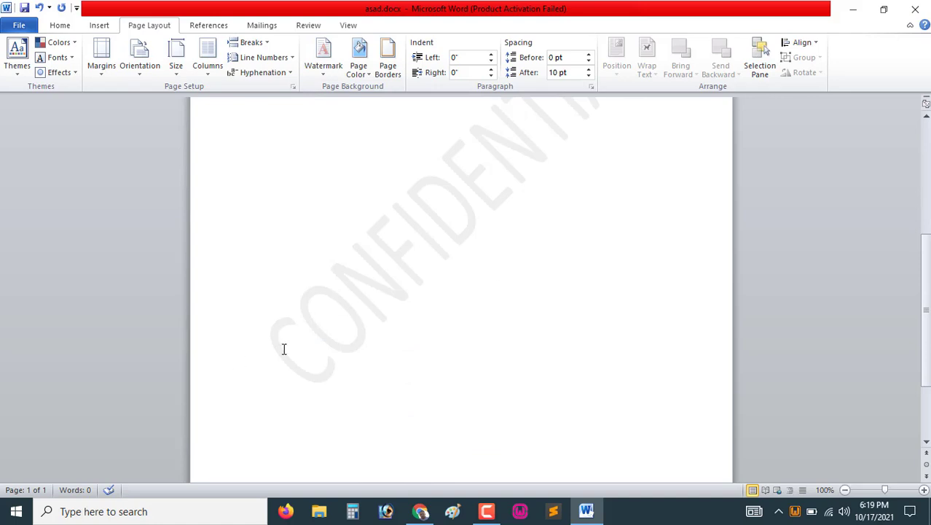
scroll(492, 265, "up", 6)
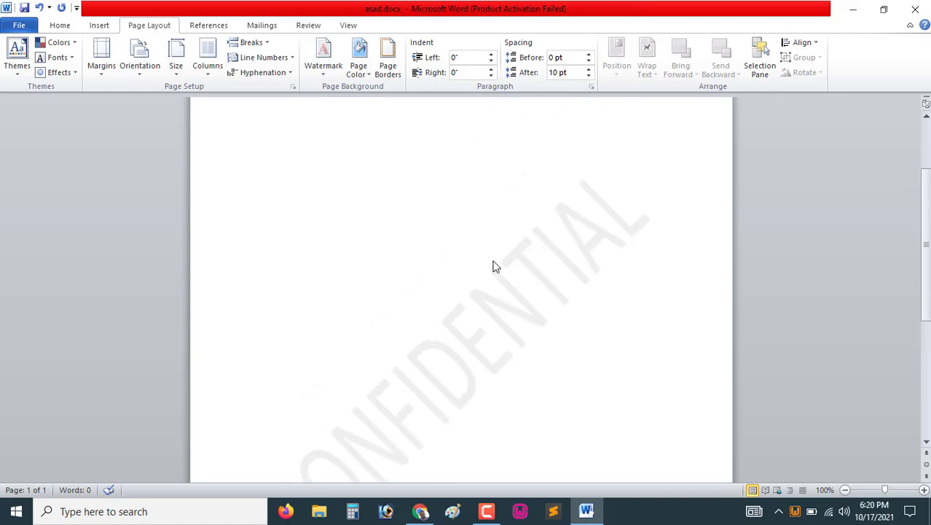
Replace the watermark with the ASAP 1 watermark from the Urgent group
left_click(323, 70)
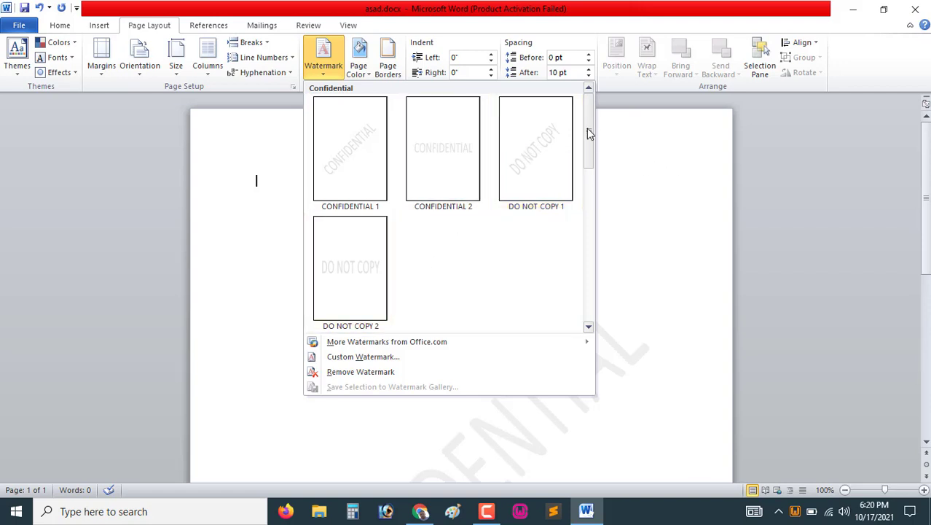
left_click_drag(586, 127, 586, 279)
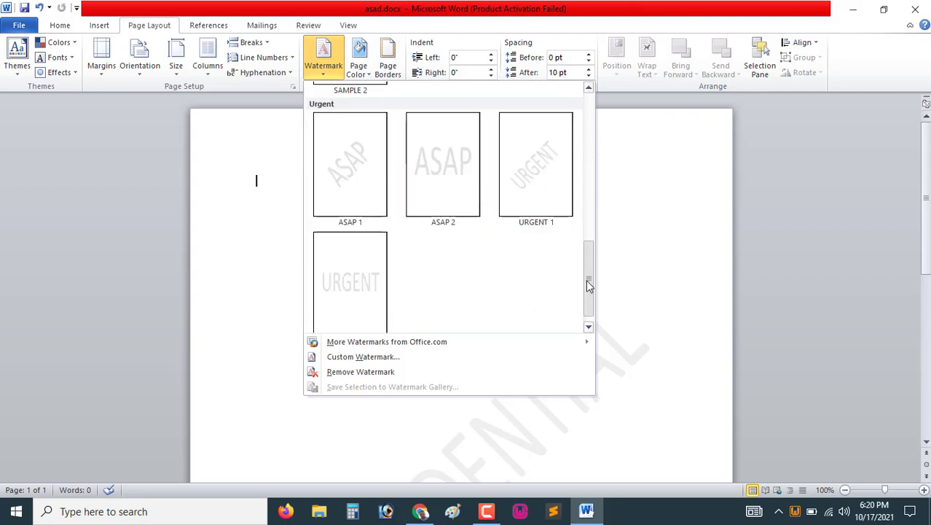
left_click(347, 178)
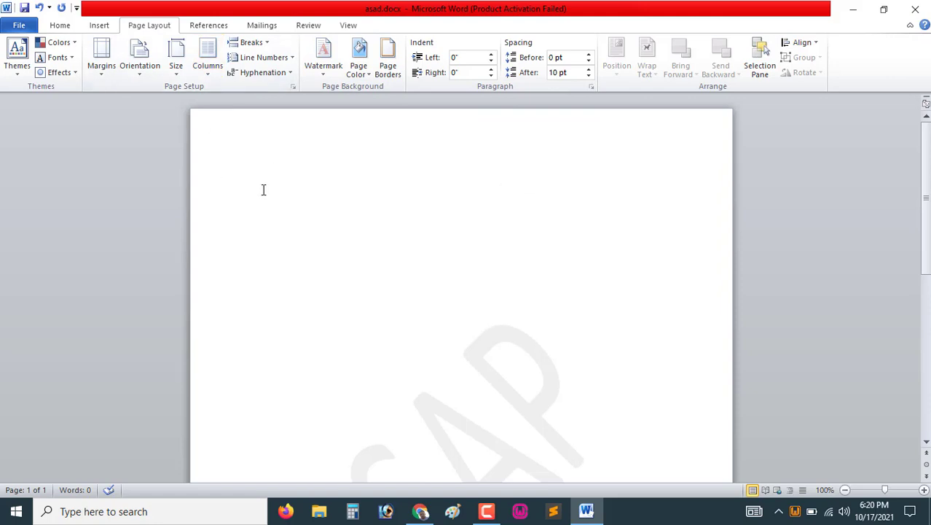
Replace the watermark with a custom text watermark reading Popularsoft IT
scroll(367, 301, "down", 3)
scroll(414, 265, "up", 5)
left_click(325, 72)
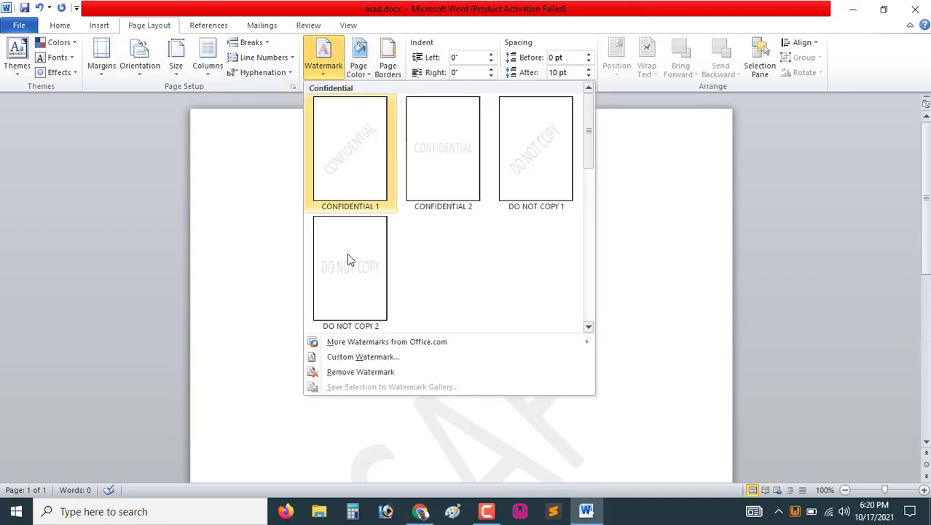
left_click(358, 357)
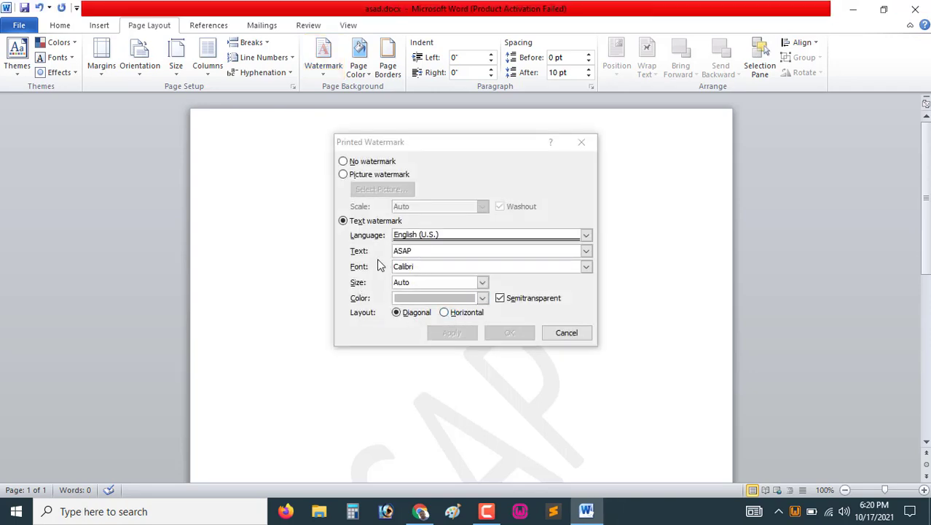
left_click(404, 250)
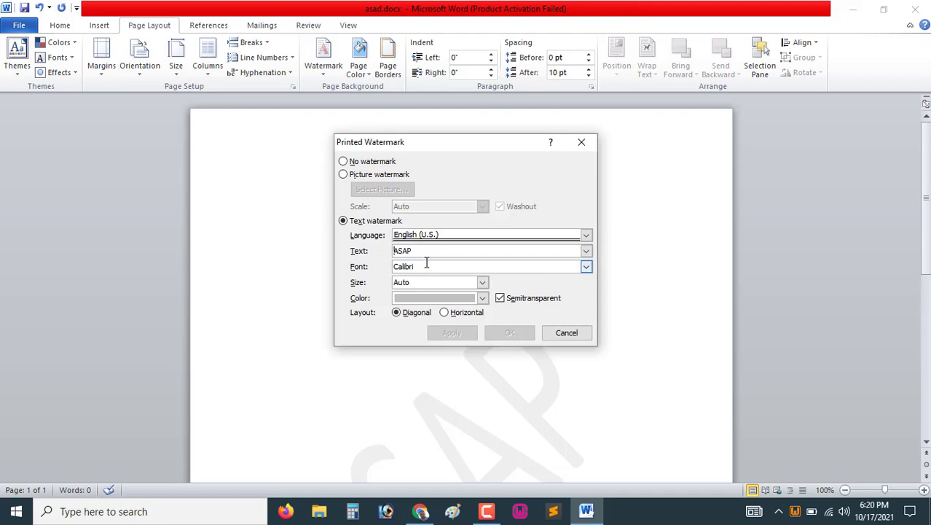
double_click(394, 250)
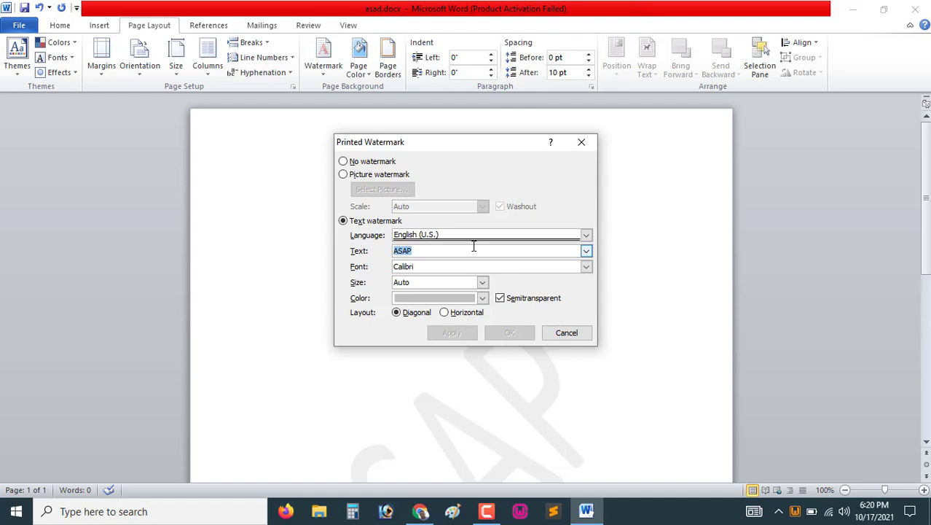
type("Popularsoft IT")
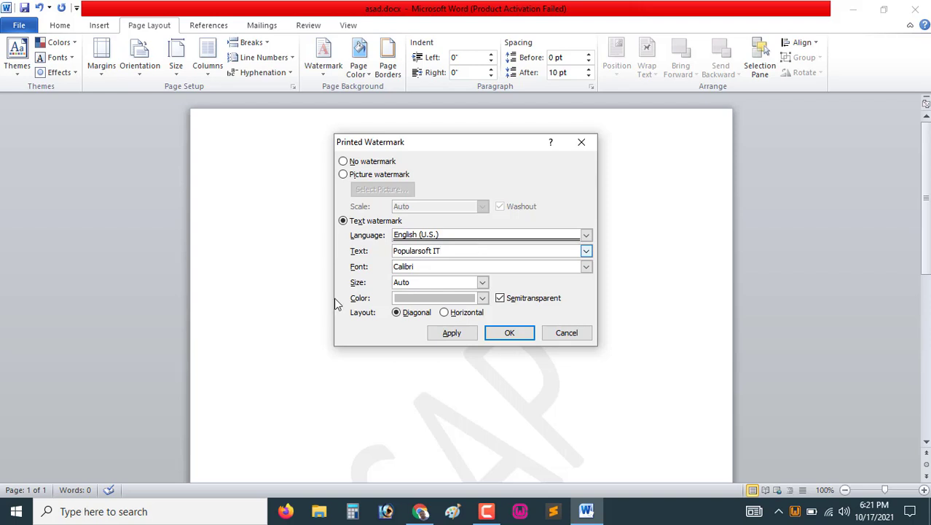
left_click(511, 333)
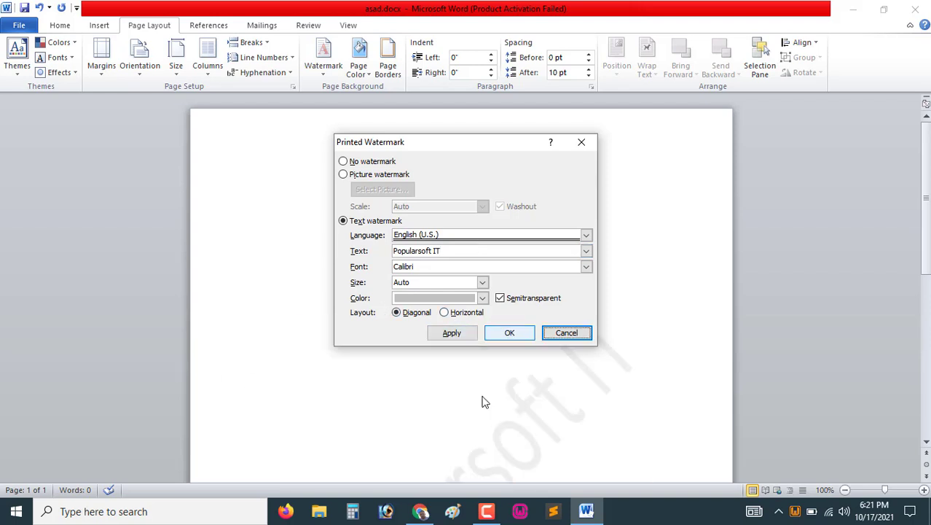
Scroll through the page to examine the text watermark
scroll(633, 313, "down", 2)
scroll(634, 313, "down", 2)
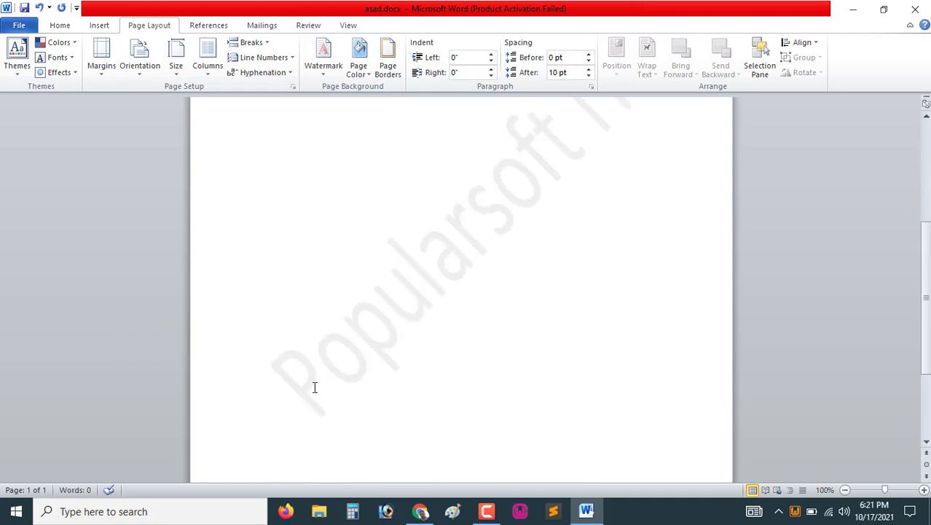
scroll(466, 328, "up", 5)
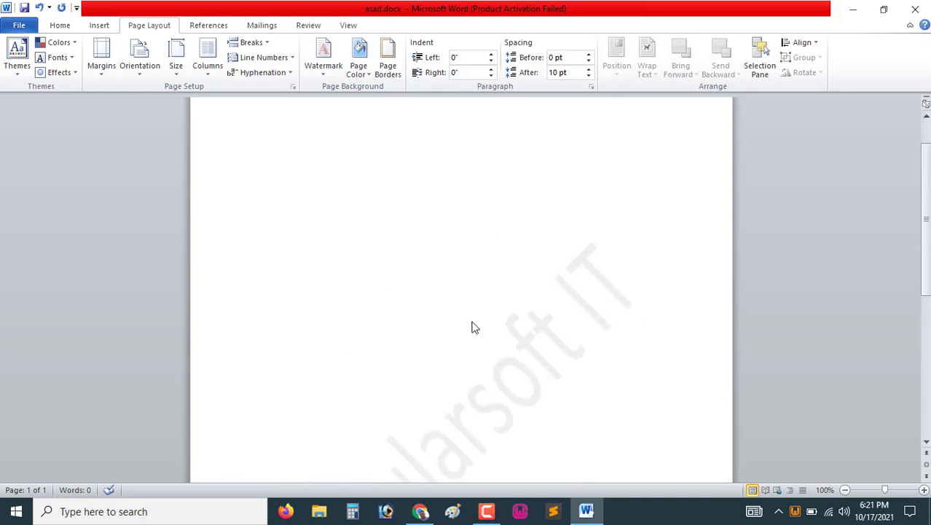
scroll(466, 328, "down", 8)
scroll(469, 333, "up", 5)
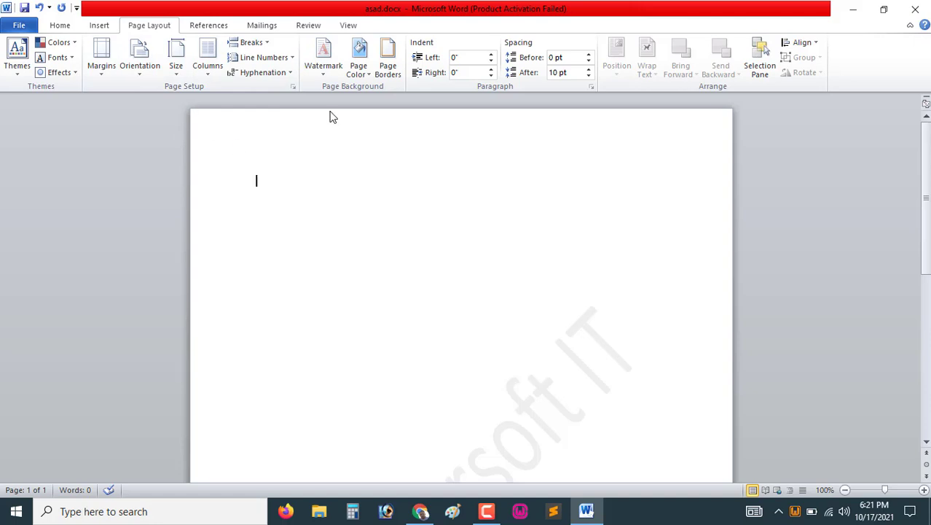
scroll(368, 261, "down", 4)
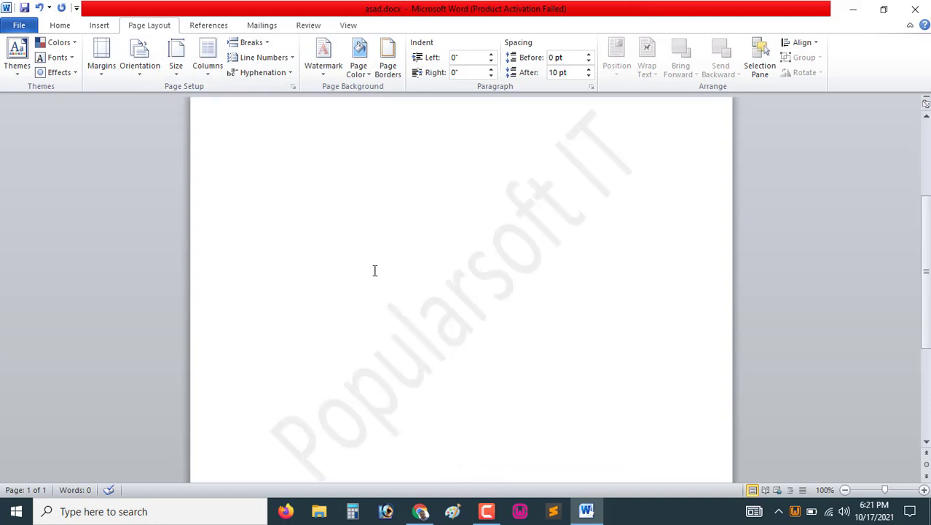
Replace the text watermark with a picture watermark using popular.png from Downloads at Auto scale with washout
left_click(323, 73)
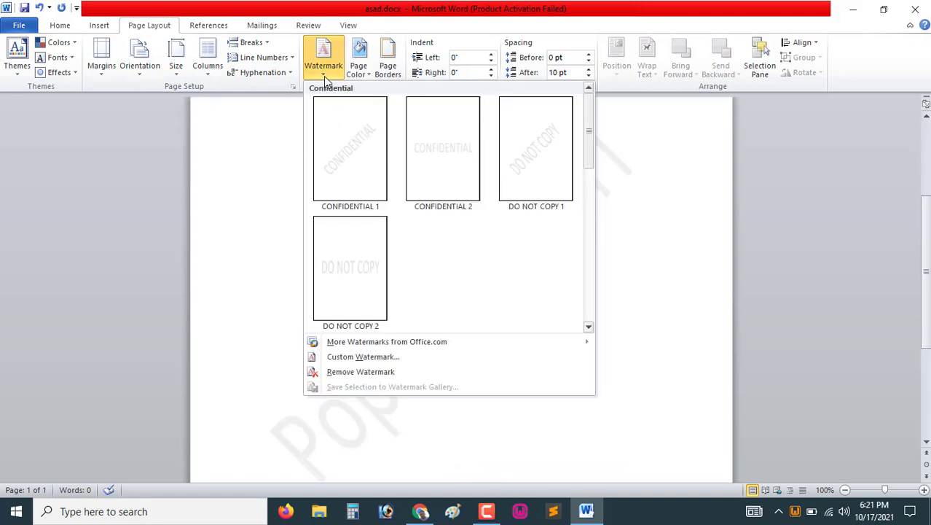
left_click(386, 357)
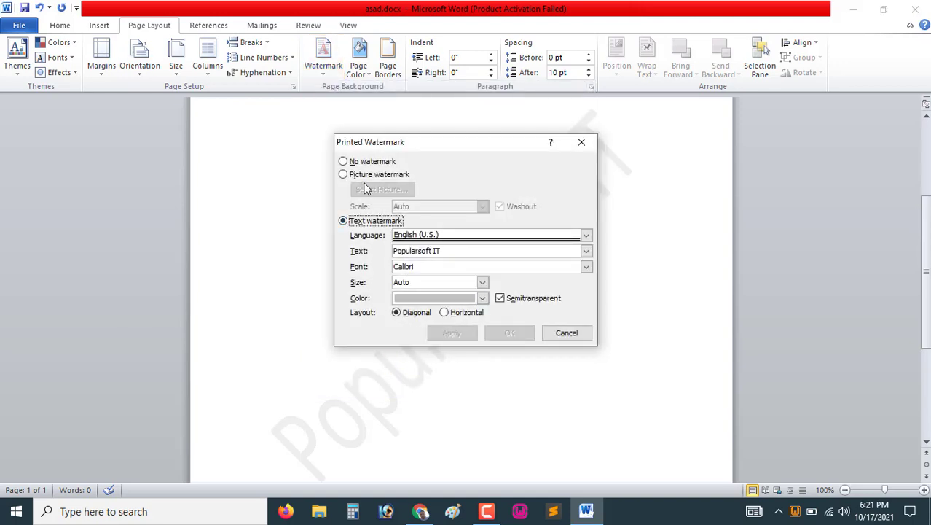
left_click(343, 175)
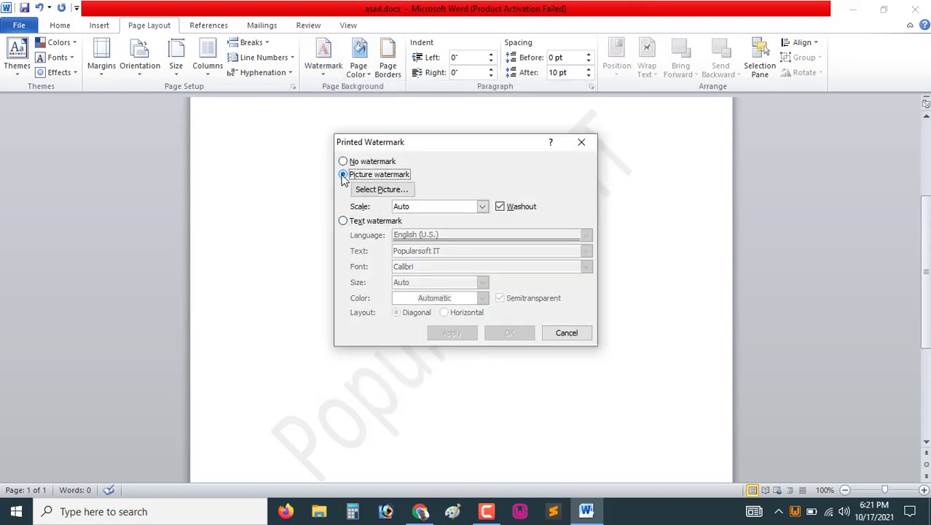
left_click(382, 191)
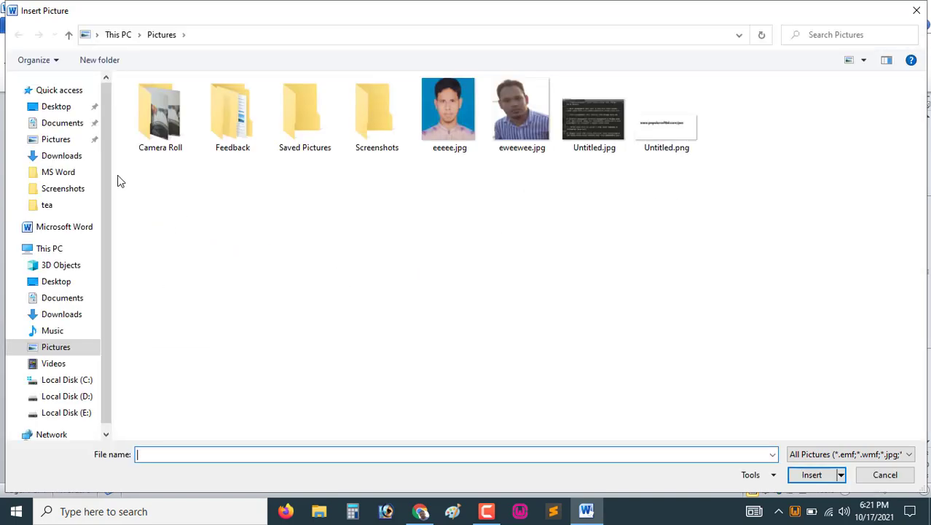
left_click(58, 317)
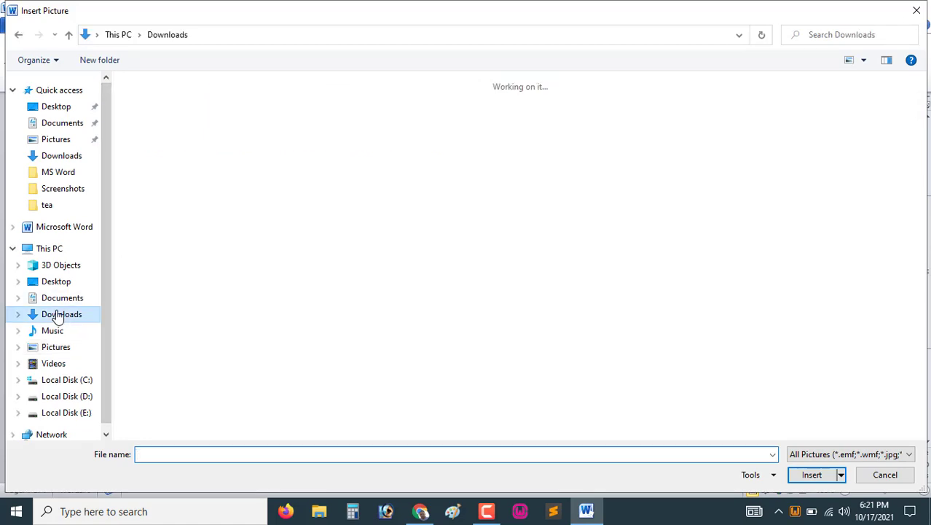
scroll(571, 264, "down", 5)
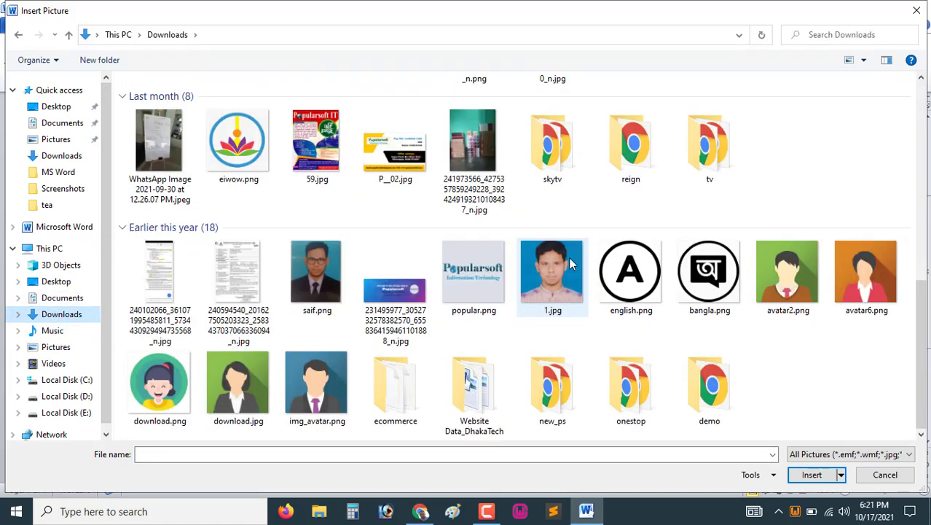
left_click(479, 281)
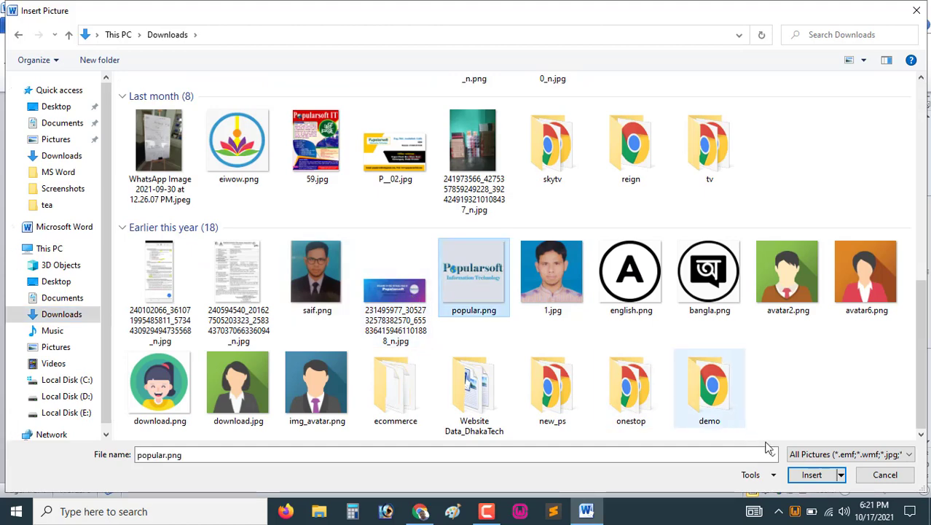
left_click(812, 475)
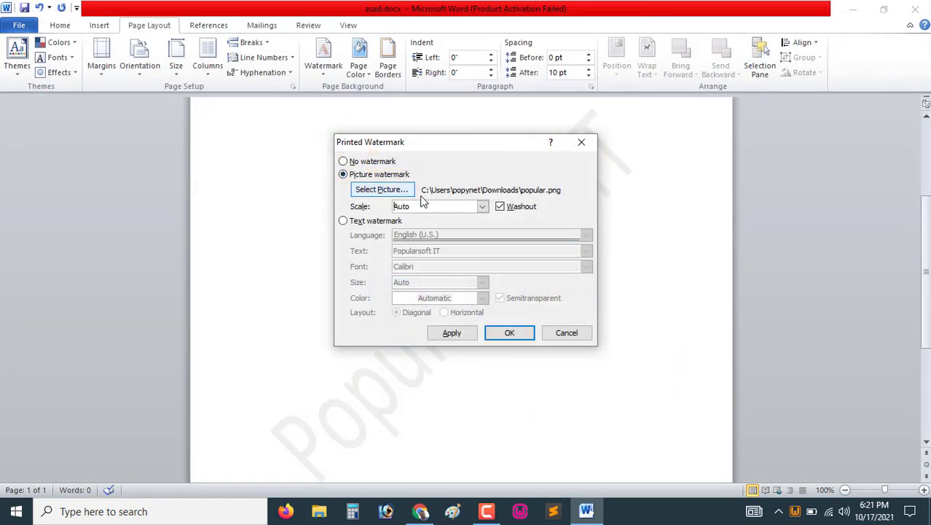
left_click(481, 207)
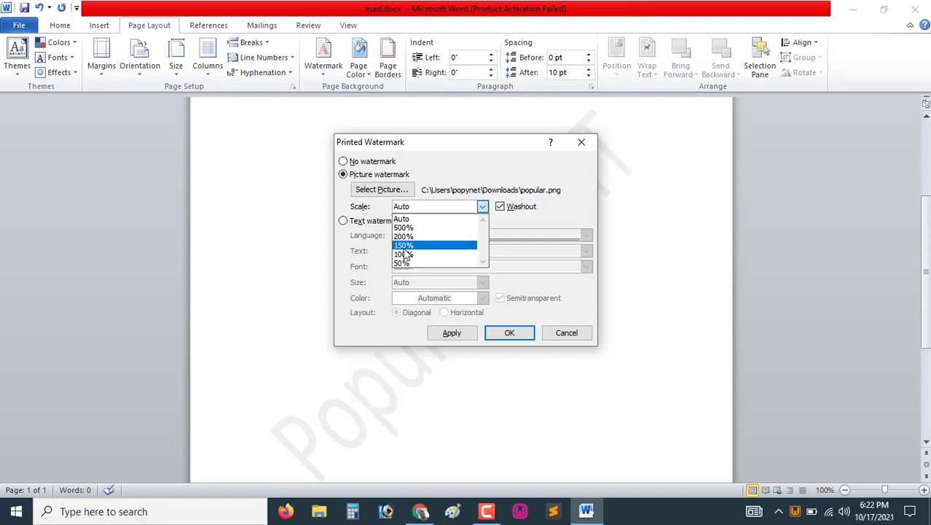
left_click(422, 206)
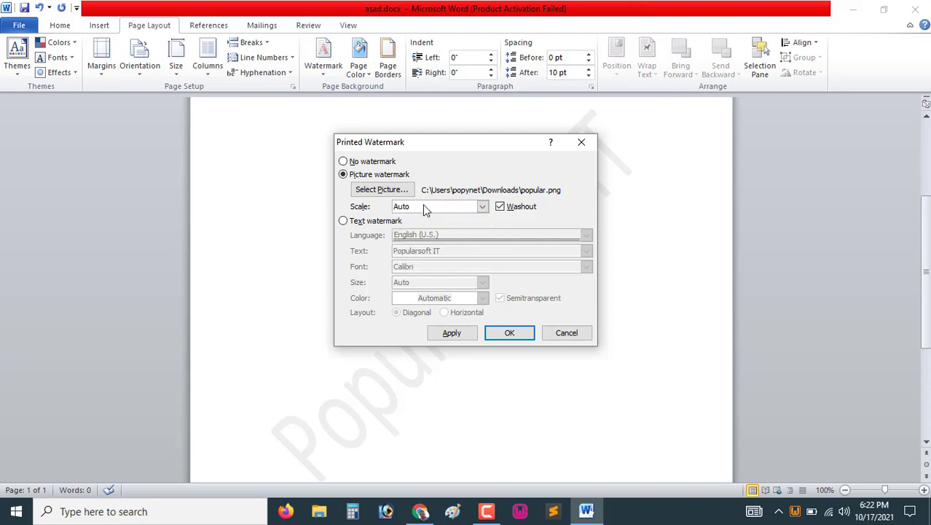
left_click(507, 334)
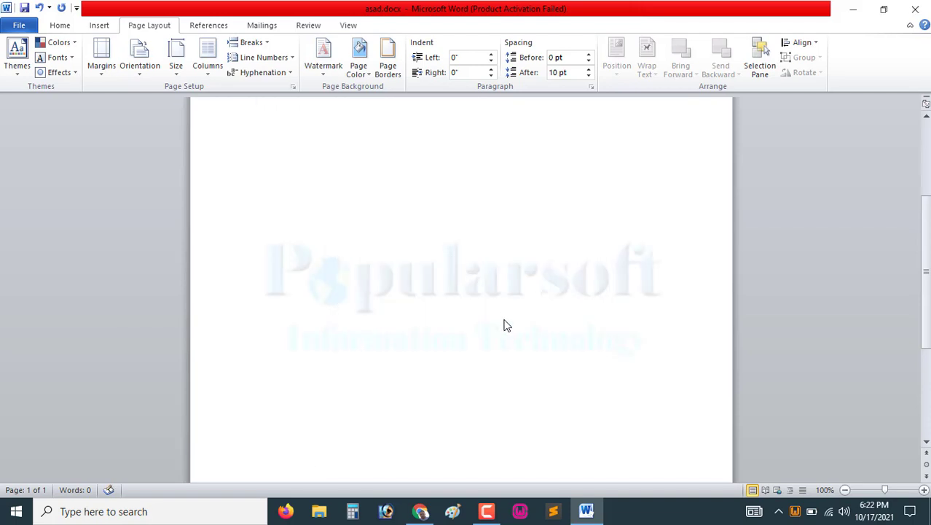
Scroll through the page to examine the picture watermark
scroll(503, 317, "down", 2)
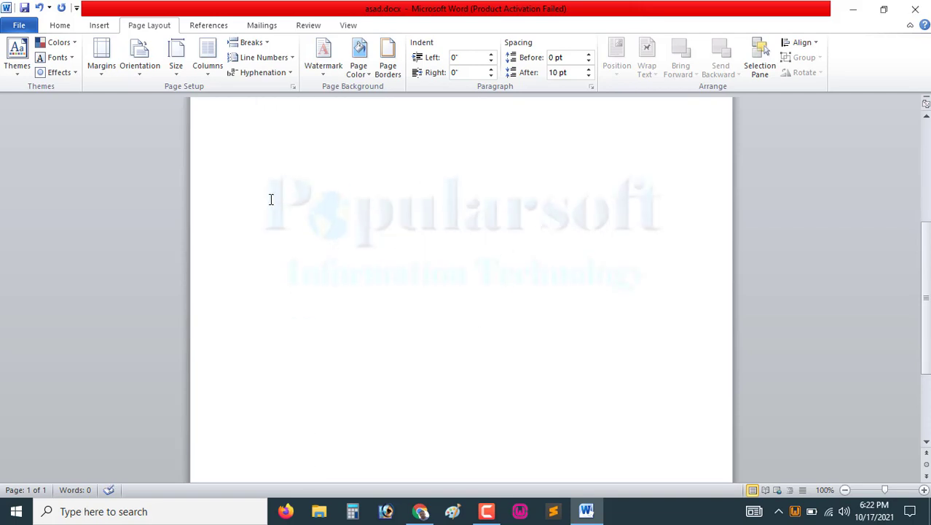
scroll(466, 358, "up", 6)
scroll(451, 351, "up", 2)
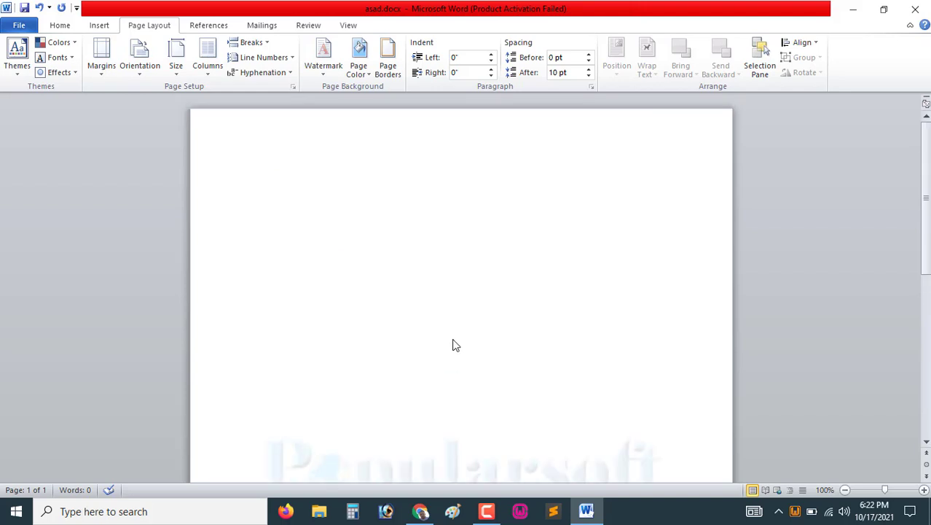
scroll(453, 343, "down", 9)
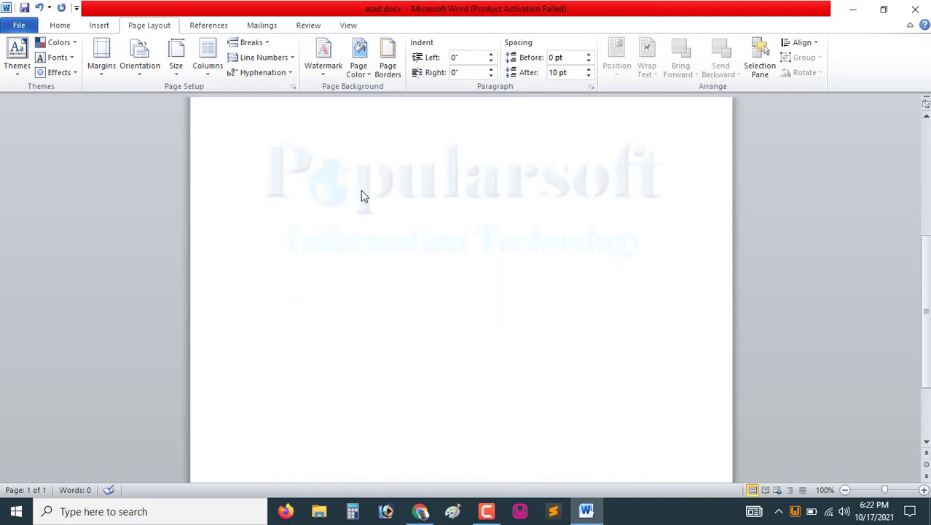
scroll(528, 293, "down", 3)
scroll(528, 293, "up", 11)
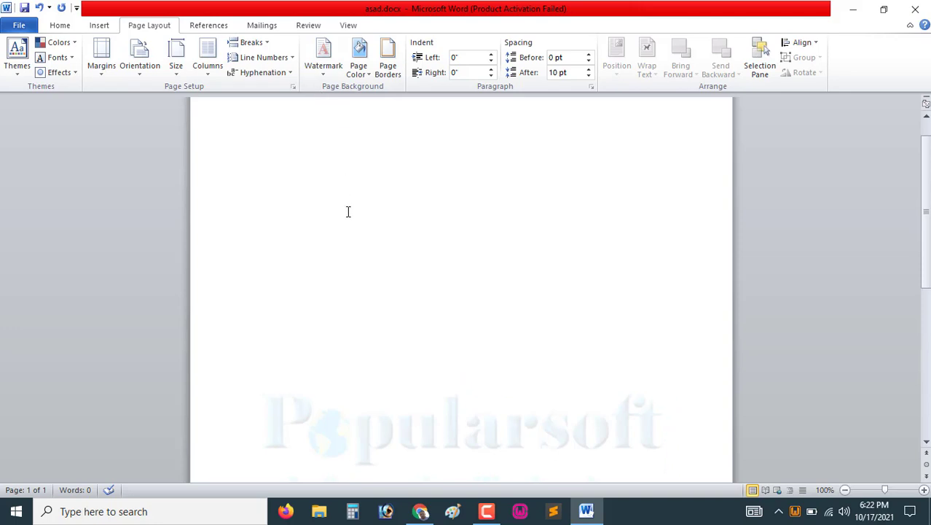
scroll(347, 211, "up", 1)
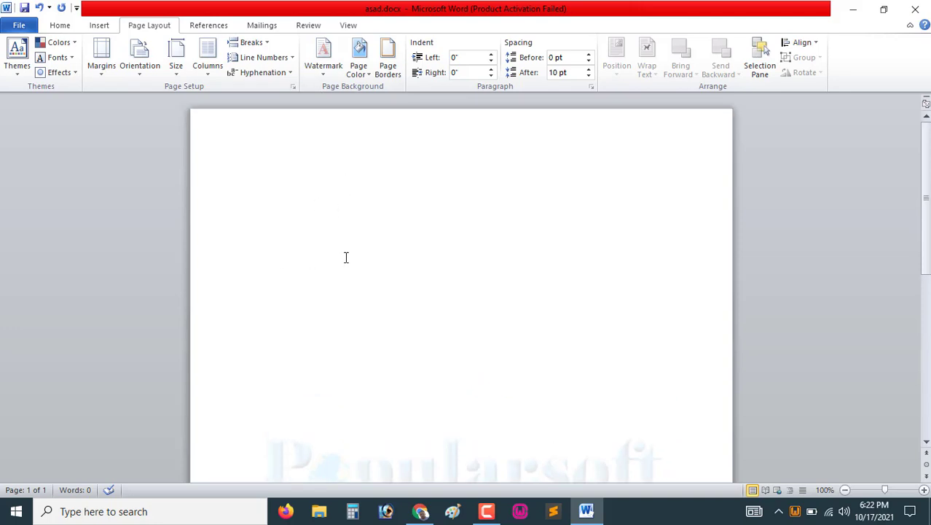
Remove the watermark from the page
left_click(372, 78)
left_click(385, 279)
left_click(322, 69)
left_click(356, 372)
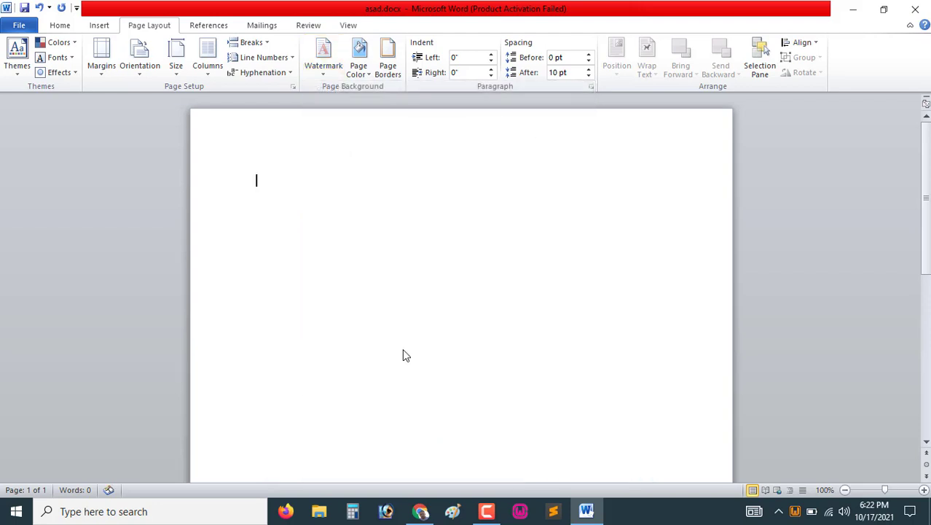
scroll(468, 308, "down", 8)
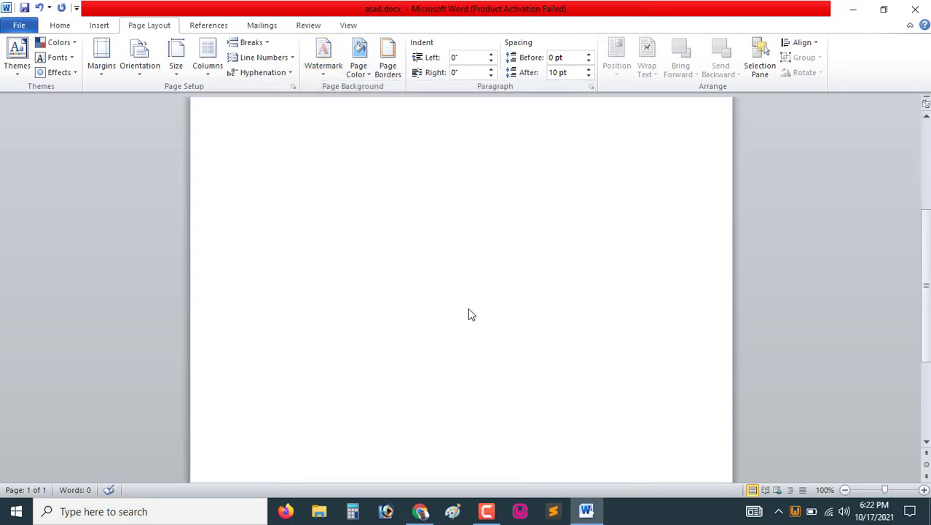
left_click(322, 73)
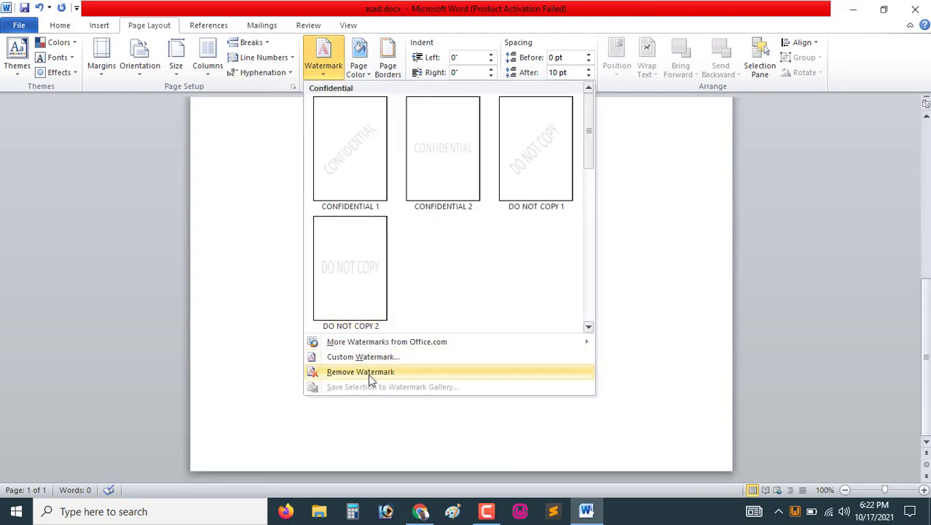
left_click(279, 233)
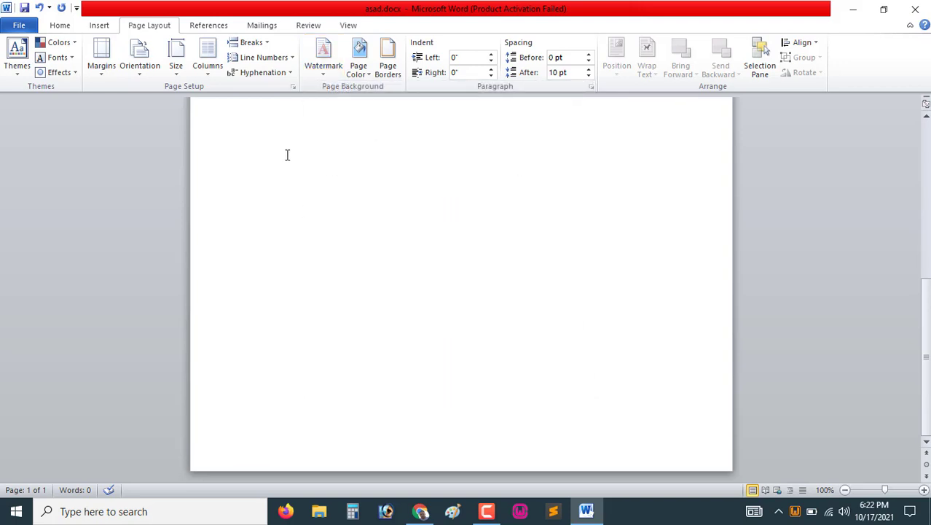
Paste the Lorem Ipsum text into the document three times
scroll(287, 154, "up", 8)
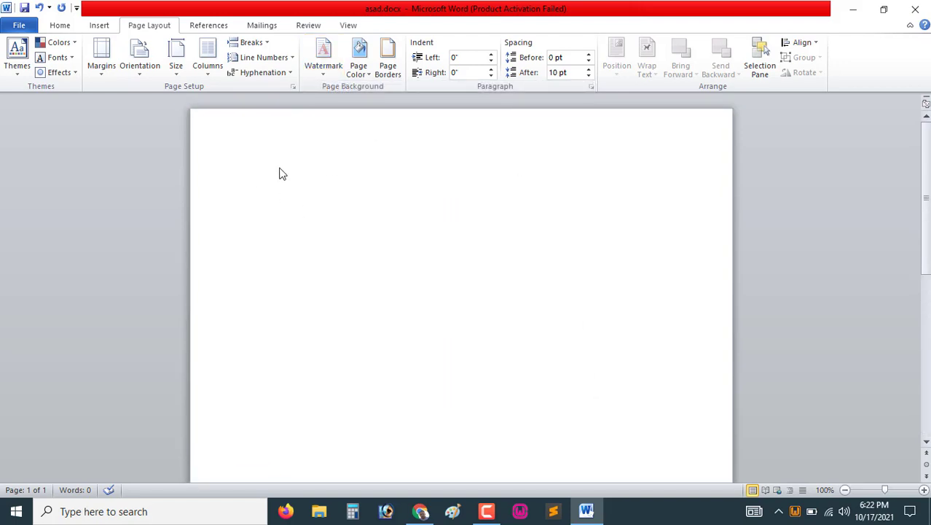
key("BackSpace")
type("Lorem Ipsum is simply dummy text of the printing and typesetting industry. Lorem Ipsum has been the industry's standard dummy text ever since the 1500s, when an unknown printer took a galley of type and scrambled it to make a type specimen book. It has survived not only five centuries, but also the leap into electronic typesetting, remaining essentially unchanged. It was popularised in the 1960s with the release of Letraset sheets containing Lorem Ipsum passages, and more recently with desktop publishing software like Aldus PageMaker including versions of Lorem Ipsum.")
scroll(350, 219, "up", 3)
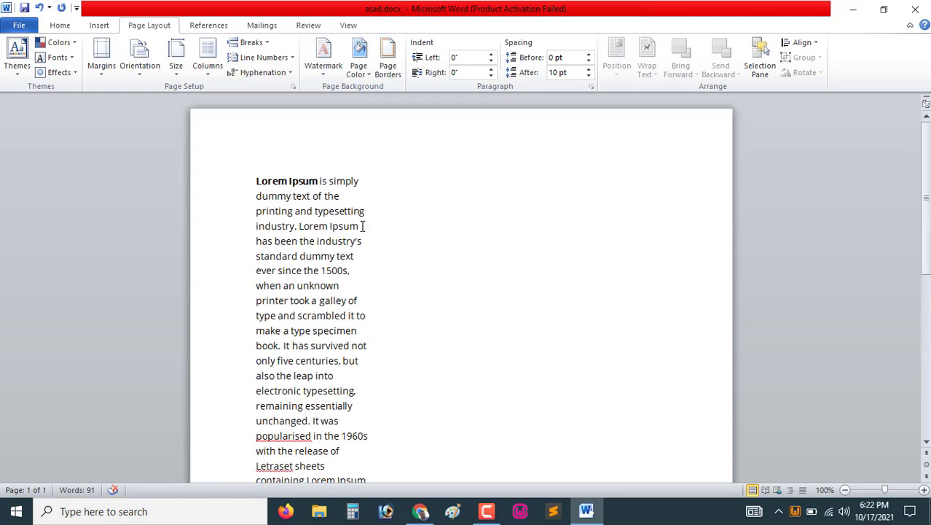
type("Lorem Ipsum is simply dummy text of the printing and typesetting industry. Lorem Ipsum has been the industry's standard dummy text ever since the 1500s, when an unknown printer took a galley of type and scrambled it to make a type specimen book. It has survived not only five centuries, but also the leap into electronic typesetting, remaining essentially unchanged. It was popularised in the 1960s with the release of Letraset sheets containing Lorem Ipsum passages, and more recently with desktop publishing software like Aldus PageMaker including versions of Lorem Ipsum.")
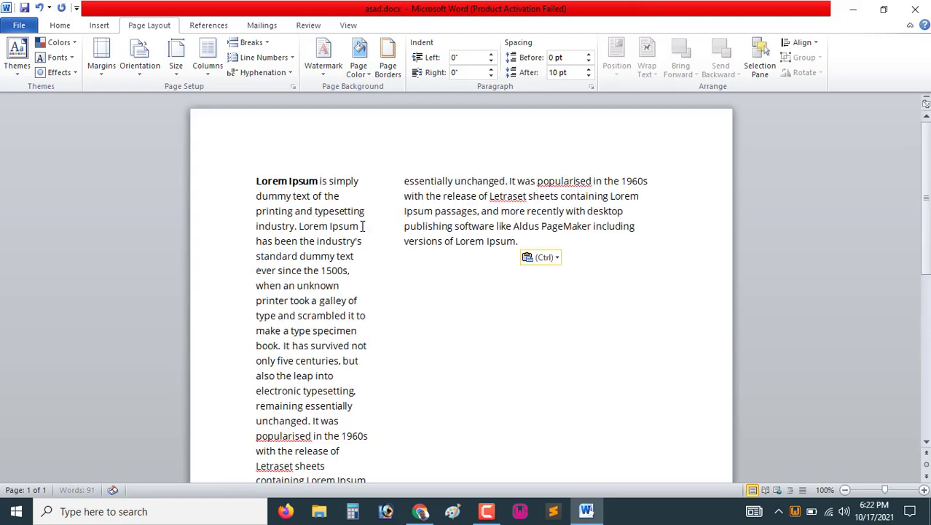
type("Lorem Ipsum is simply dummy text of the printing and typesetting industry. Lorem Ipsum has been the industry's standard dummy text ever since the 1500s, when an unknown printer took a galley of type and scrambled it to make a type specimen book. It has survived not only five centuries, but also the leap into electronic typesetting, remaining essentially unchanged. It was popularised in the 1960s with the release of Letraset sheets containing Lorem Ipsum passages, and more recently with desktop publishing software like Aldus PageMaker including versions of Lorem Ipsum.")
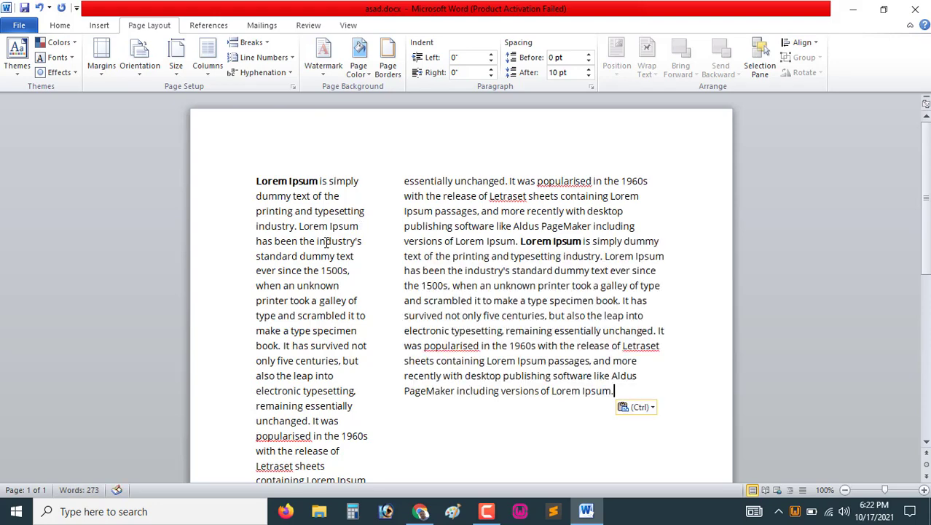
Undo the three pastes of the Lorem Ipsum text
key("ctrl+z")
key("ctrl+z")
key("ctrl+z")
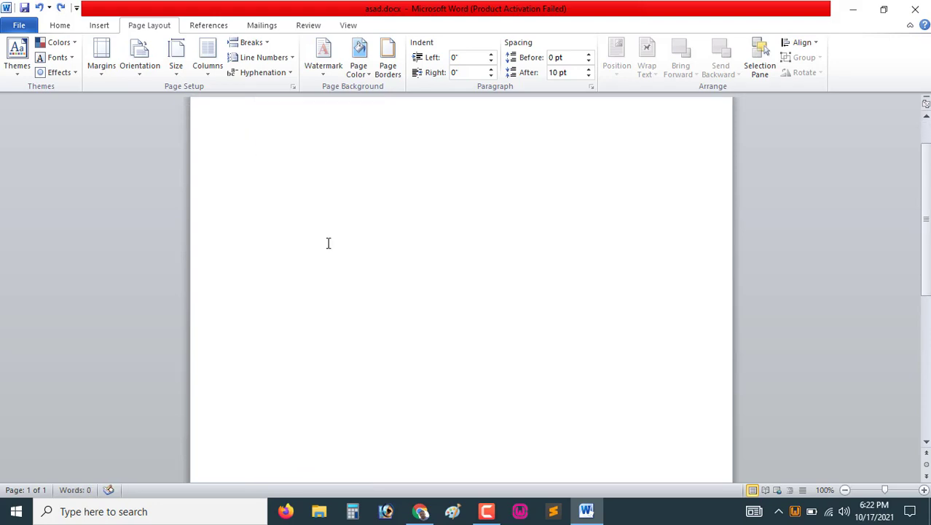
Switch the page layout to a single column and paste the Lorem Ipsum text three times
left_click(208, 77)
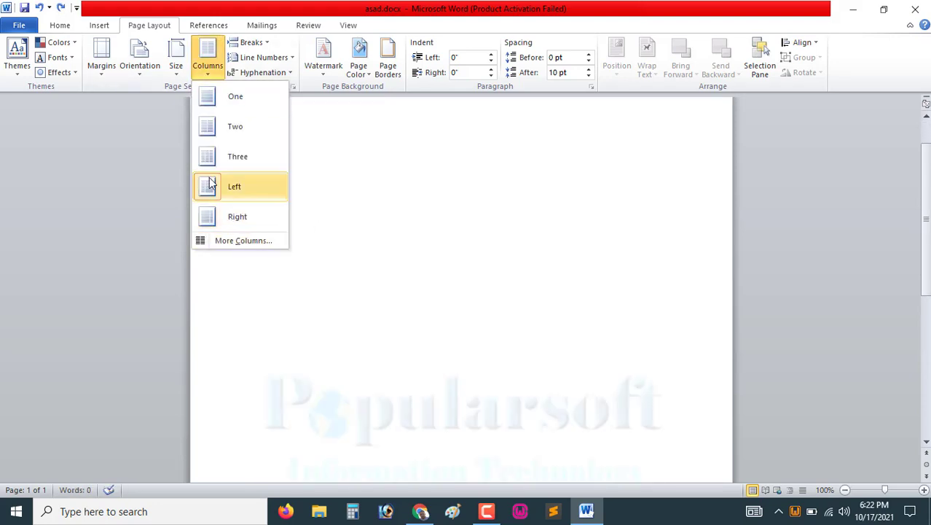
left_click(251, 101)
left_click(210, 76)
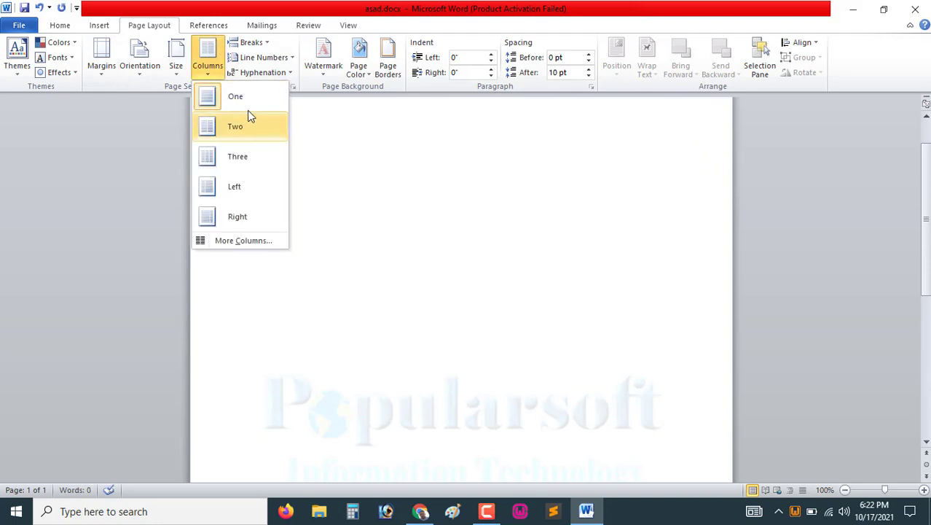
left_click(244, 97)
type("Lorem Ipsum is simply dummy text of the printing and typesetting industry. Lorem Ipsum has been the industry's standard dummy text ever since the 1500s, when an unknown printer took a galley of type and scrambled it to make a type specimen book. It has survived not only five centuries, but also the leap into electronic typesetting, remaining essentially unchanged. It was popularised in the 1960s with the release of Letraset sheets containing Lorem Ipsum passages, and more recently with desktop publishing software like Aldus PageMaker including versions of Lorem Ipsum.")
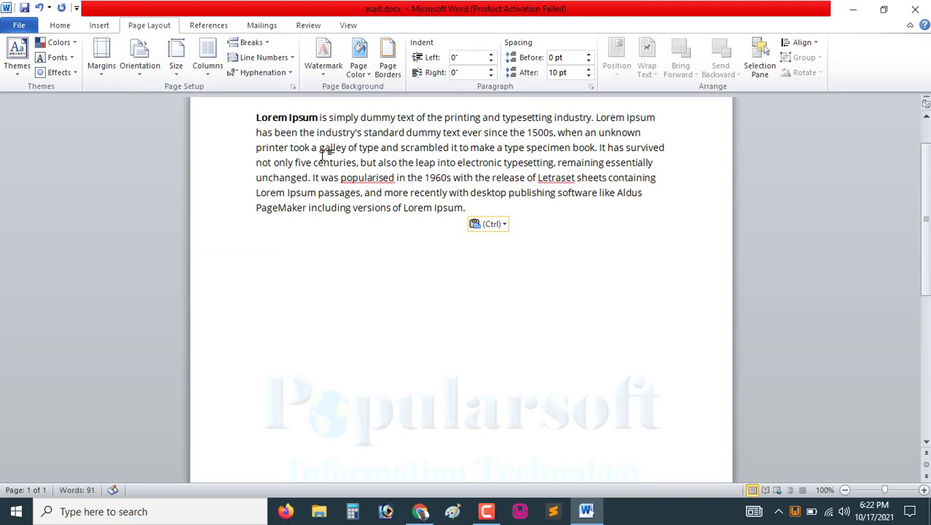
type("Lorem Ipsum is simply dummy text of the printing and typesetting industry. Lorem Ipsum has been the industry's standard dummy text ever since the 1500s, when an unknown printer took a galley of type and scrambled it to make a type specimen book. It has survived not only five centuries, but also the leap into electronic typesetting, remaining essentially unchanged. It was popularised in the 1960s with the release of Letraset sheets containing Lorem Ipsum passages, and more recently with desktop publishing software like Aldus PageMaker including versions of Lorem Ipsum.")
type("Lorem Ipsum is simply dummy text of the printing and typesetting industry. Lorem Ipsum has been the industry's standard dummy text ever since the 1500s, when an unknown printer took a galley of type and scrambled it to make a type specimen book. It has survived not only five centuries, but also the leap into electronic typesetting, remaining essentially unchanged. It was popularised in the 1960s with the release of Letraset sheets containing Lorem Ipsum passages, and more recently with desktop publishing software like Aldus PageMaker including versions of Lorem Ipsum.")
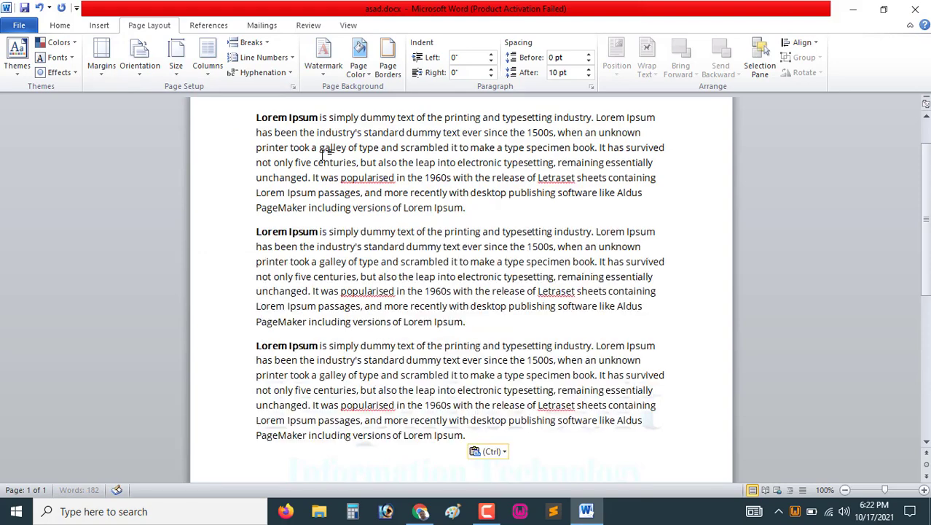
Set the page color to the olive green theme color
left_click(368, 77)
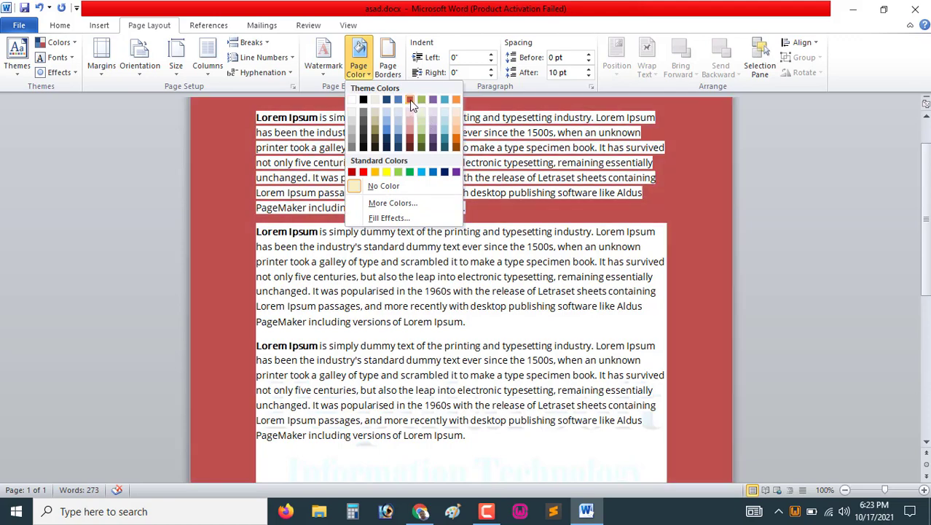
left_click(422, 100)
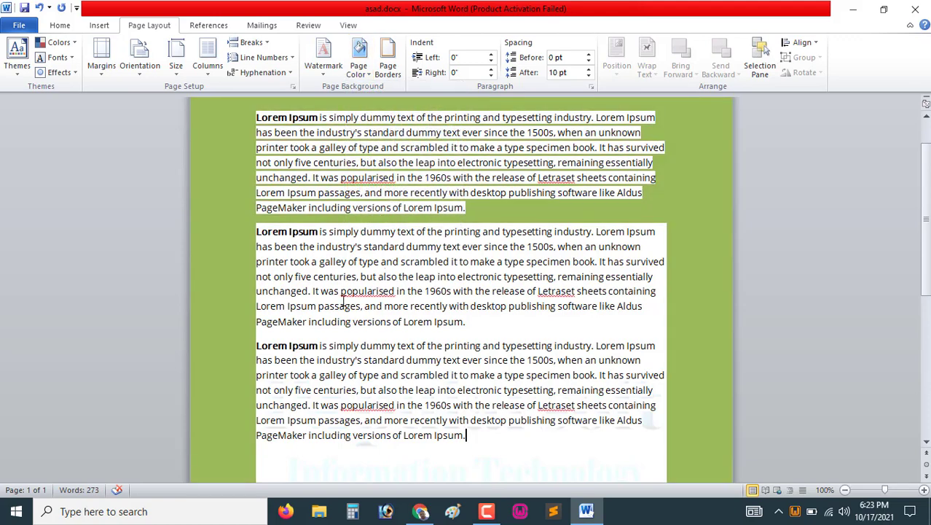
Add a Box page border with a wavy line style to the whole document
left_click(392, 76)
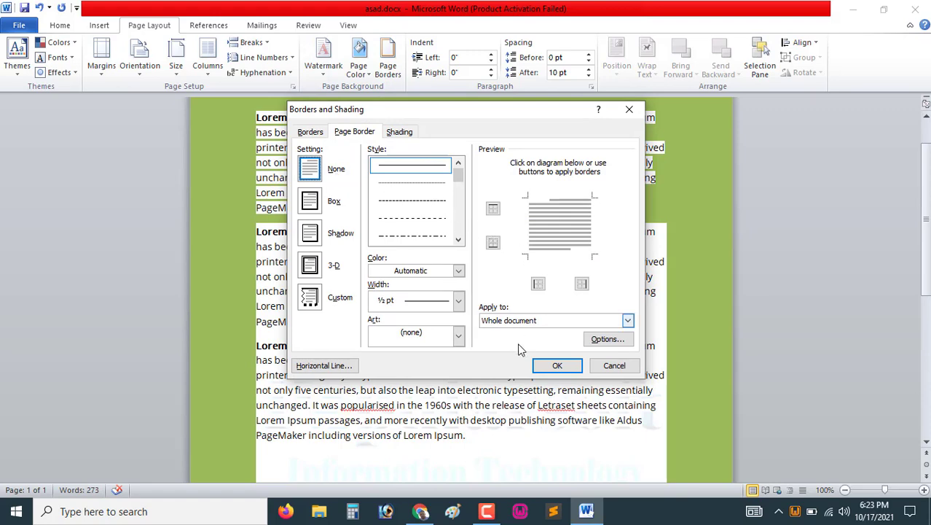
left_click(555, 366)
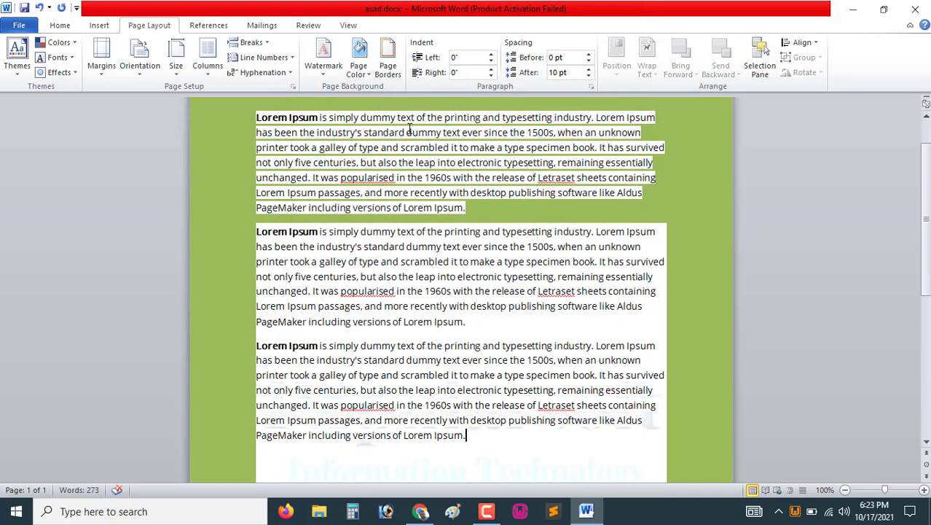
left_click(387, 65)
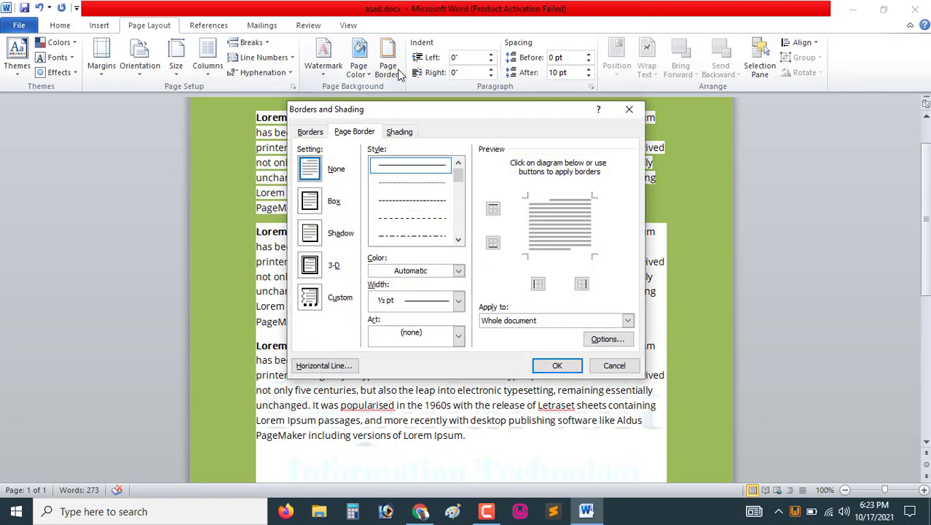
left_click(311, 204)
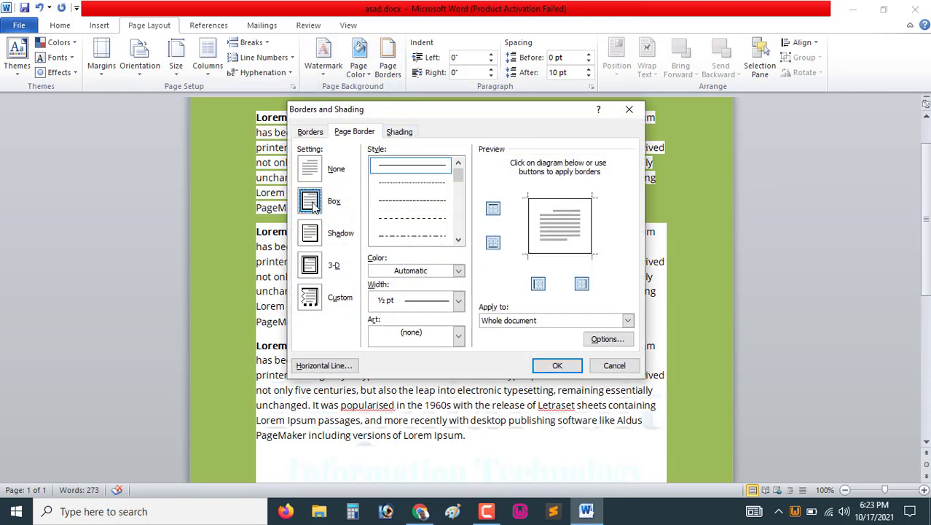
left_click_drag(457, 173, 459, 211)
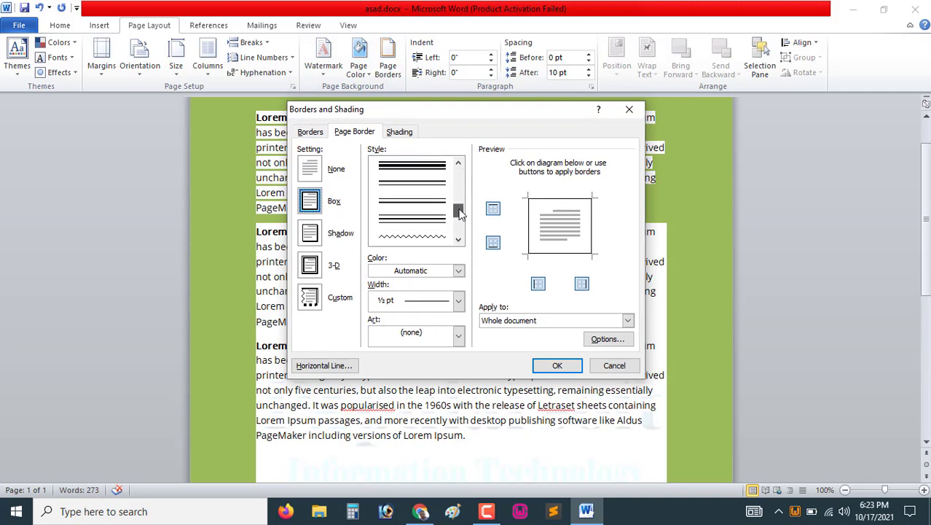
left_click(407, 240)
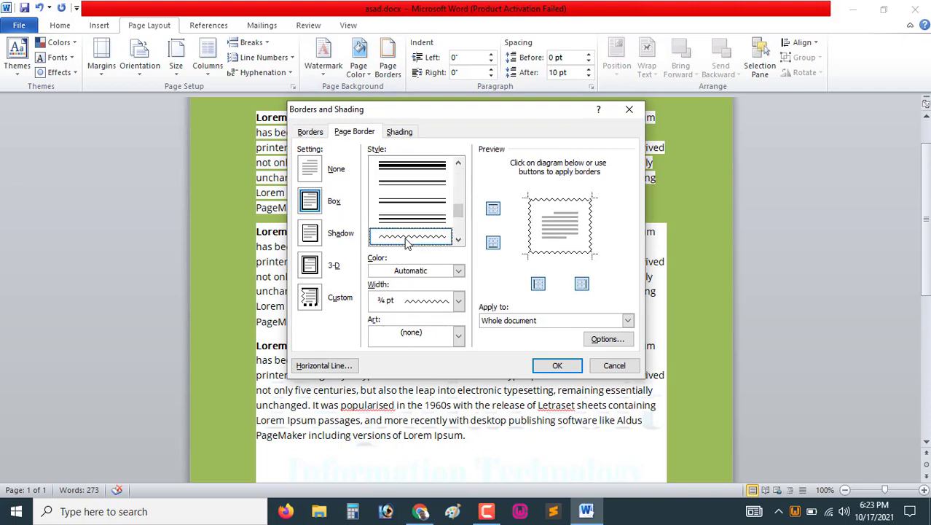
left_click(543, 365)
scroll(394, 298, "up", 2)
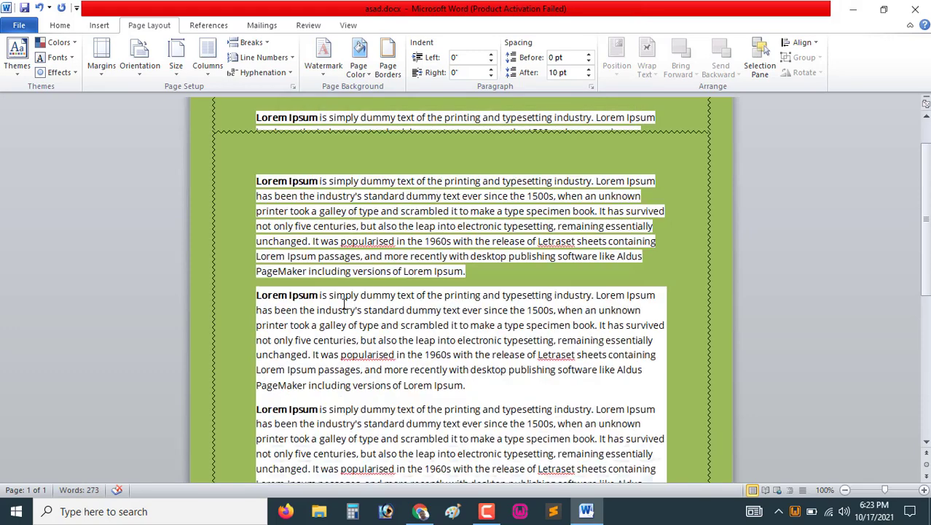
Change the page border setting to Shadow
left_click(389, 67)
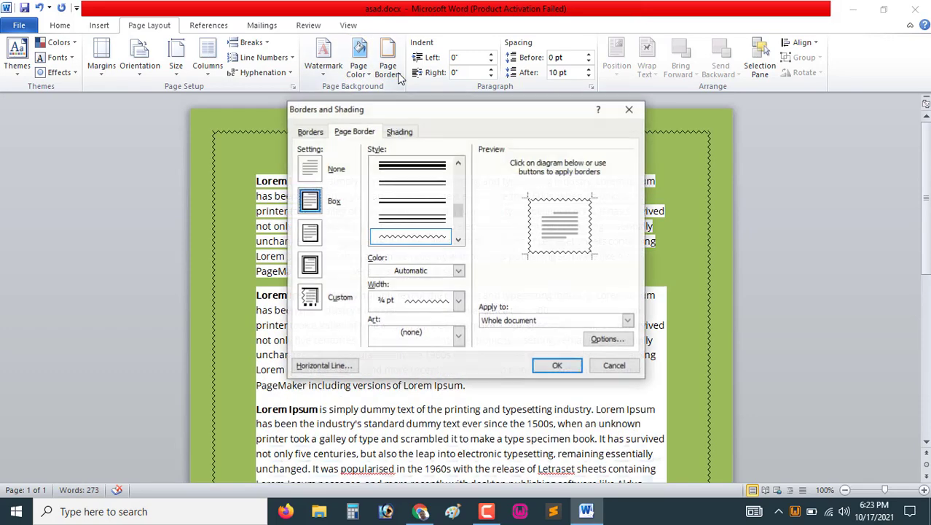
left_click(323, 239)
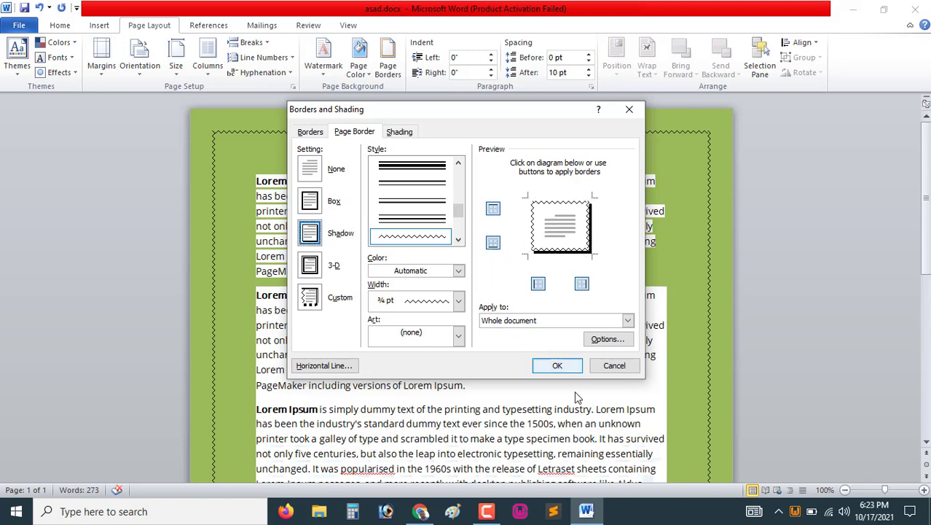
left_click(557, 365)
scroll(672, 311, "up", 1)
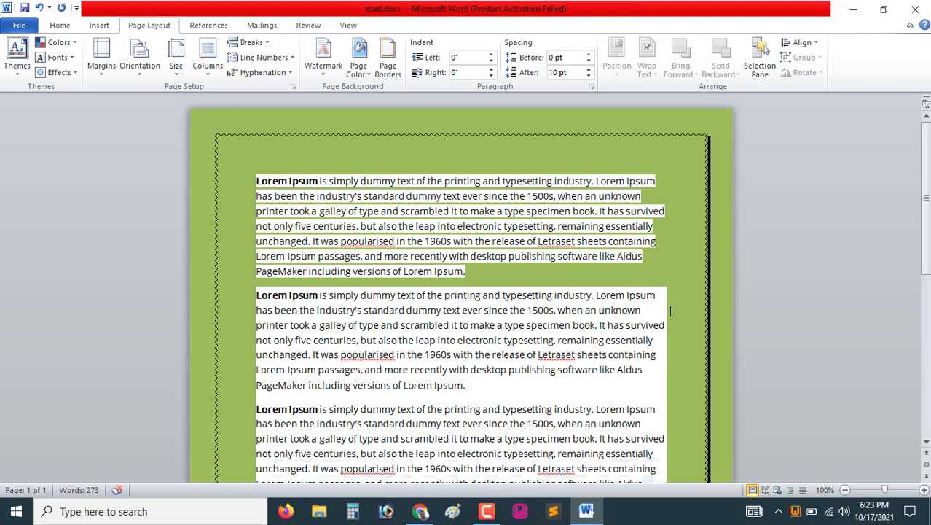
Change the page border setting to 3-D
left_click(387, 65)
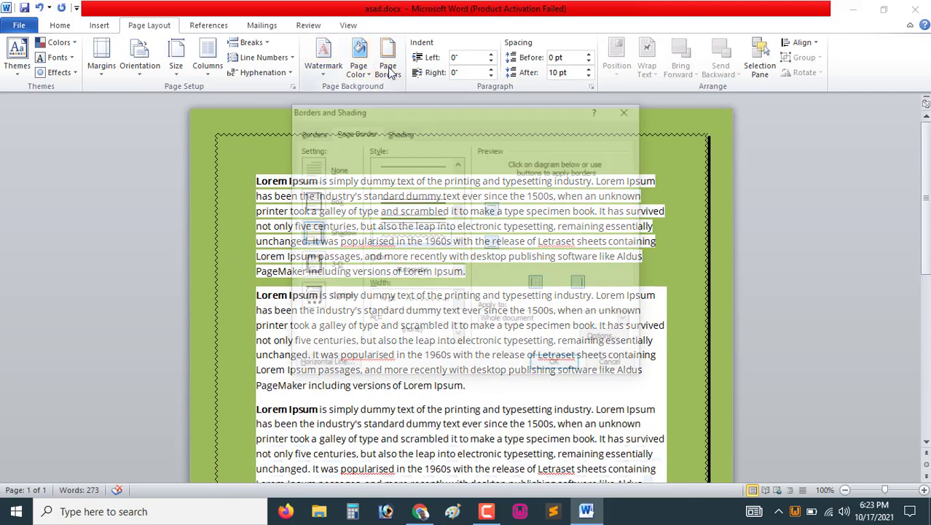
left_click(325, 270)
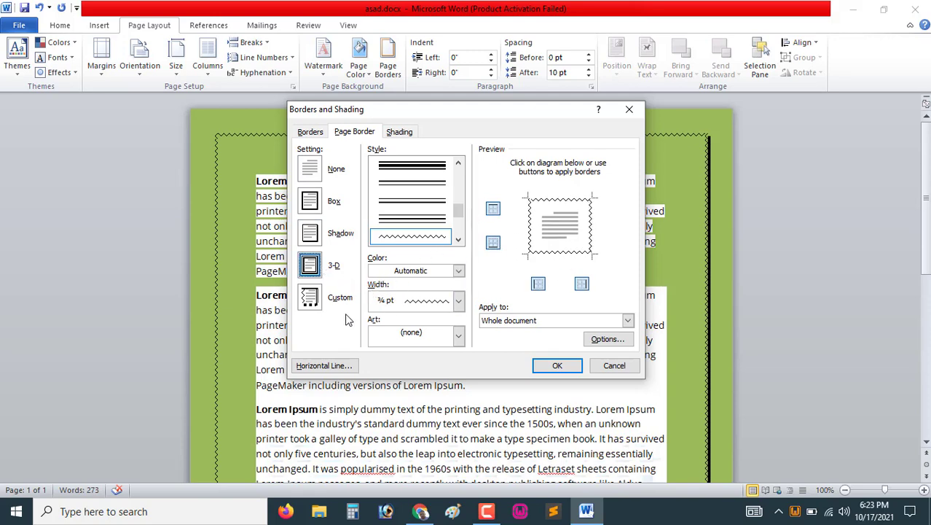
left_click(557, 366)
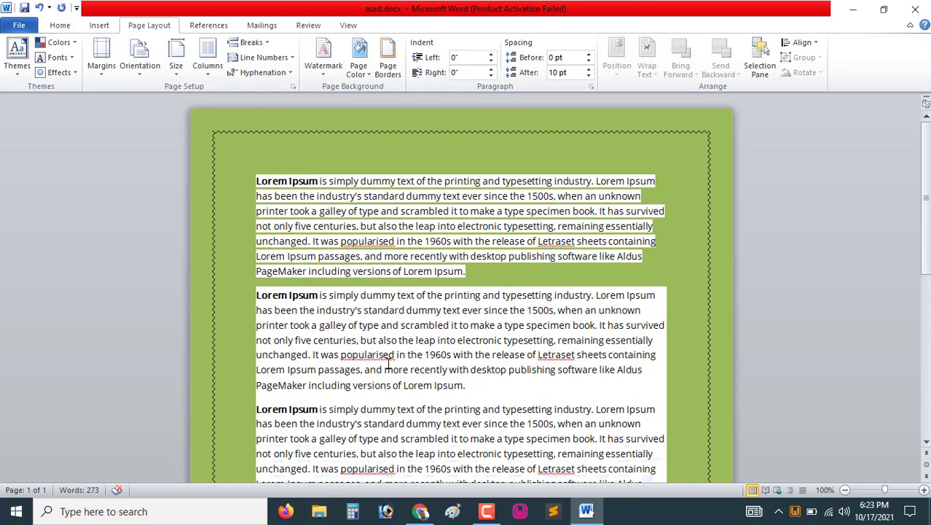
Collapse the ribbon so only the tab names show
scroll(388, 362, "down", 10)
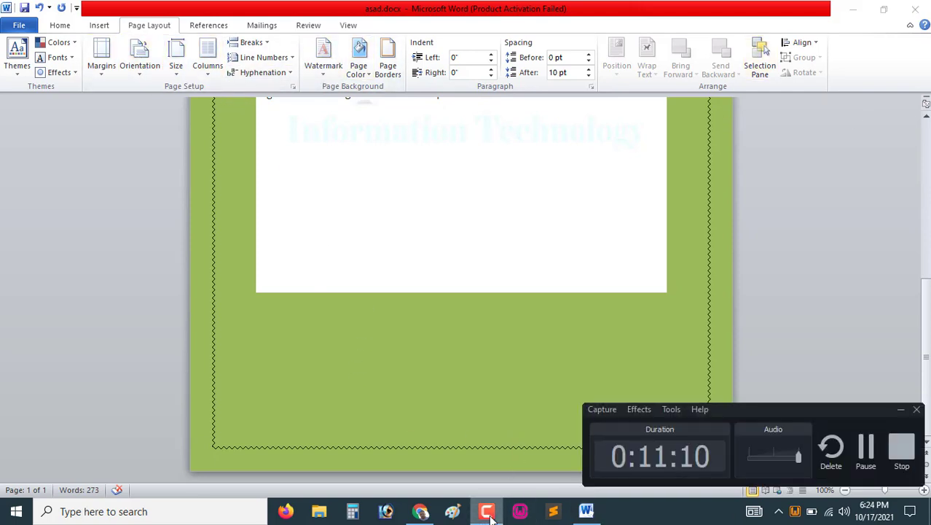
scroll(503, 294, "up", 8)
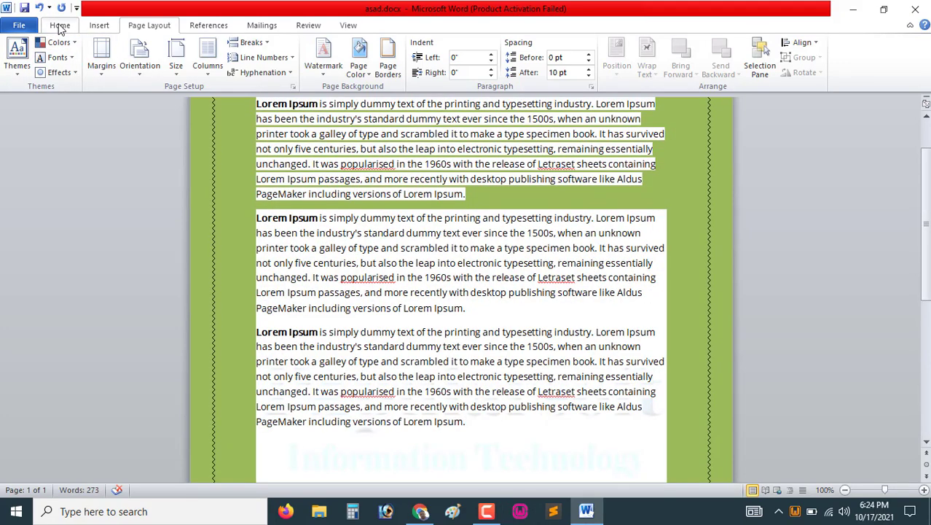
left_click(60, 25)
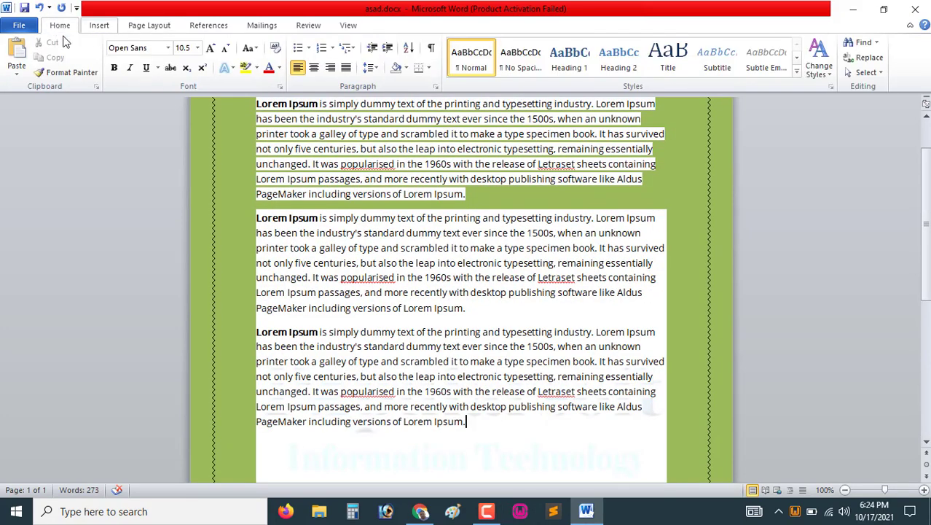
left_click(100, 27)
left_click(149, 27)
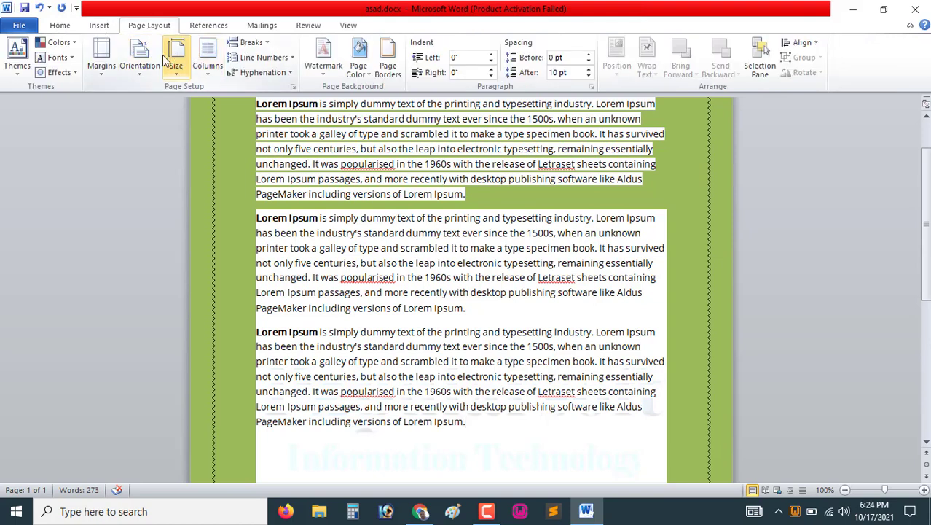
double_click(208, 27)
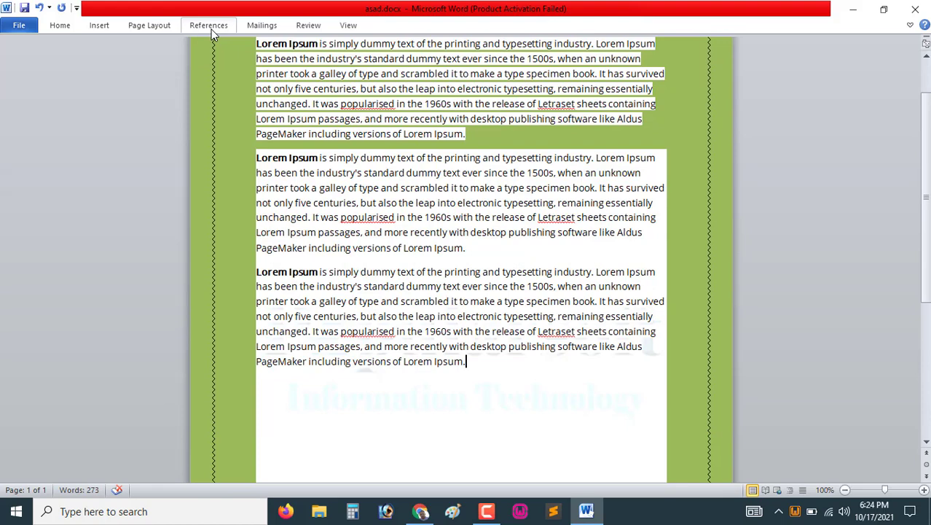
left_click(269, 26)
left_click(309, 26)
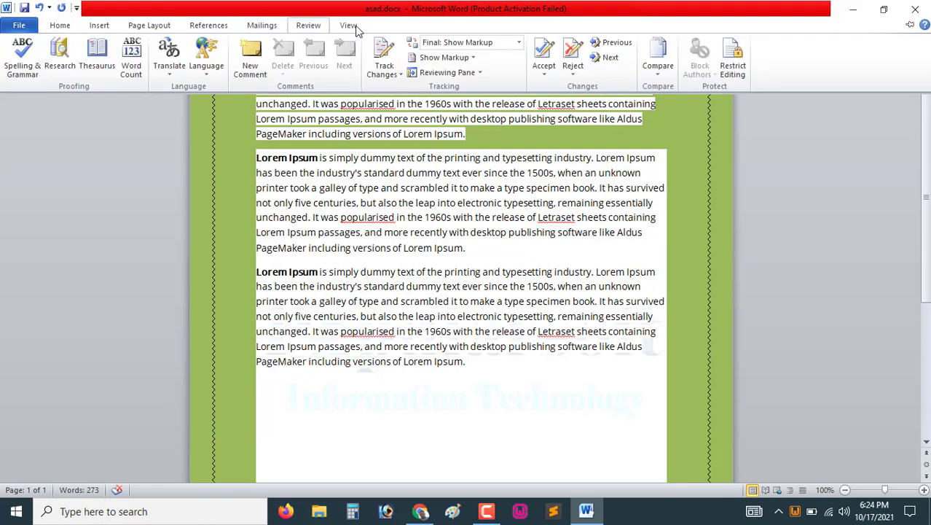
left_click(348, 26)
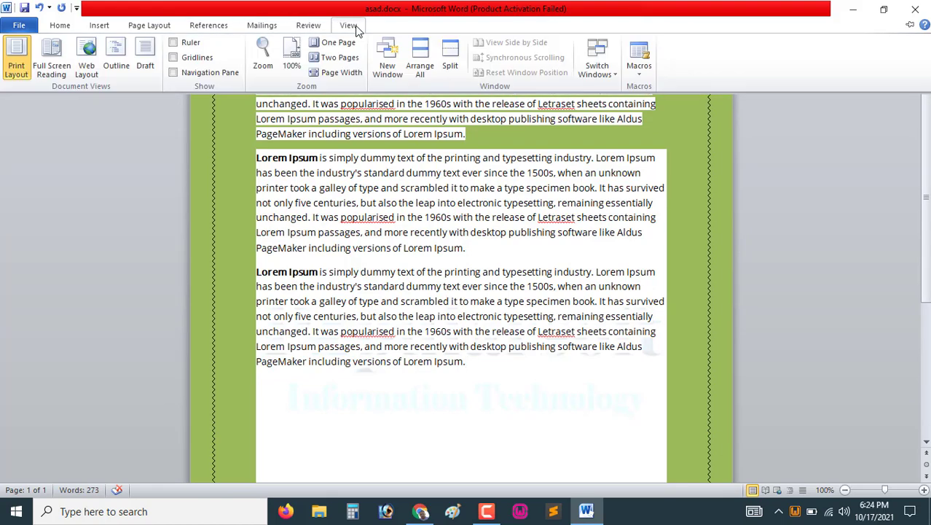
left_click(62, 28)
scroll(416, 300, "up", 2)
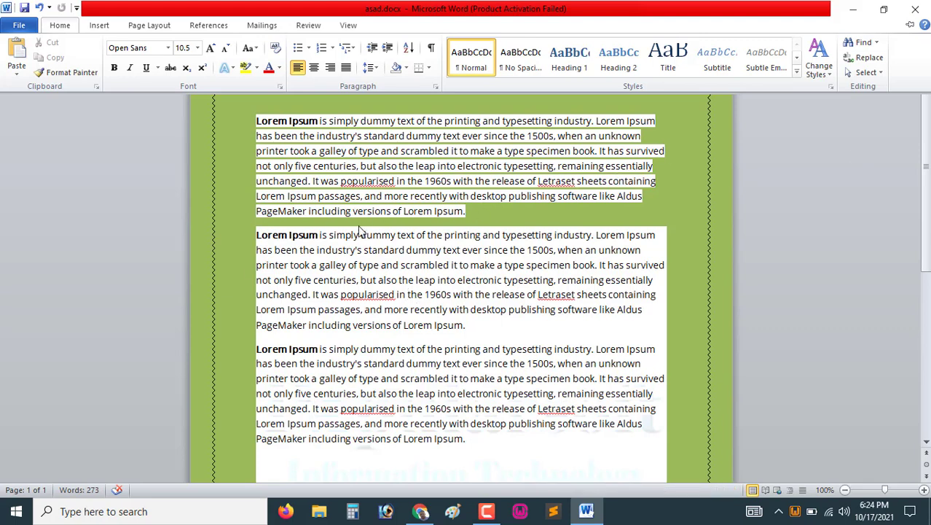
double_click(67, 27)
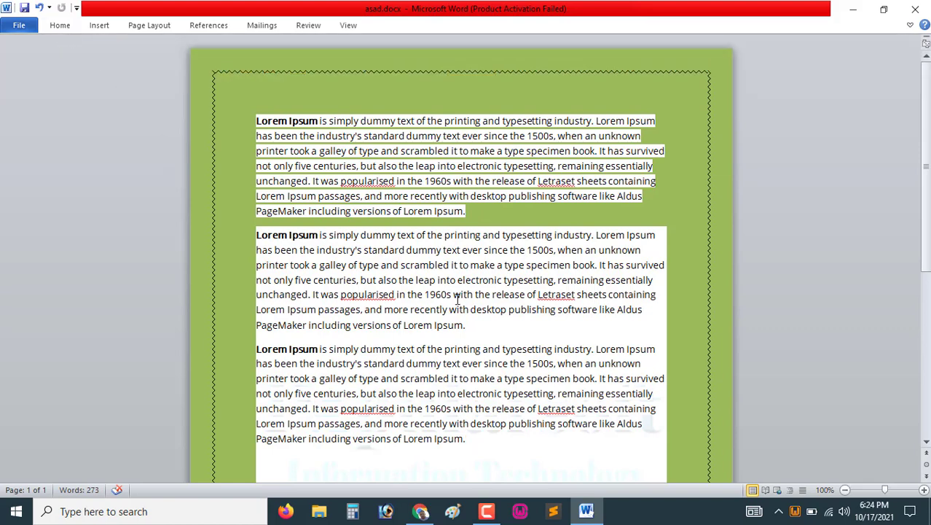
left_click(60, 28)
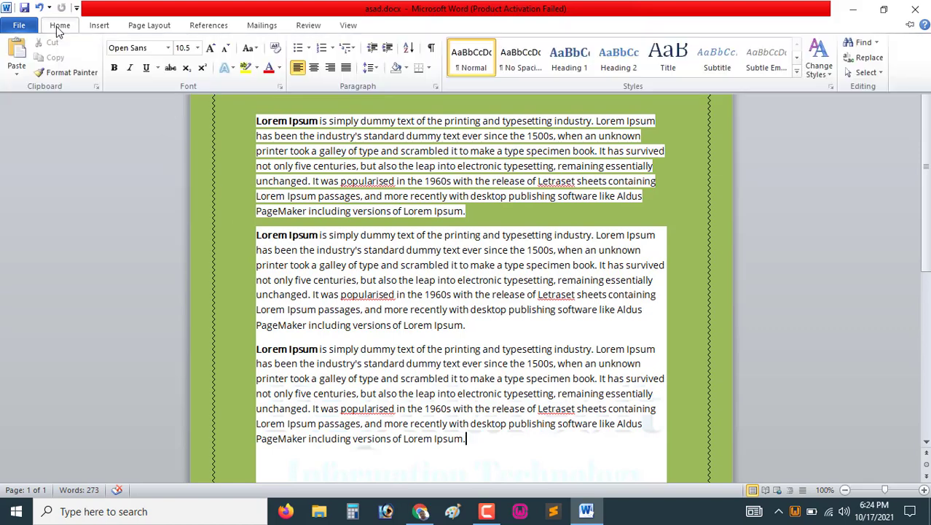
left_click(513, 294)
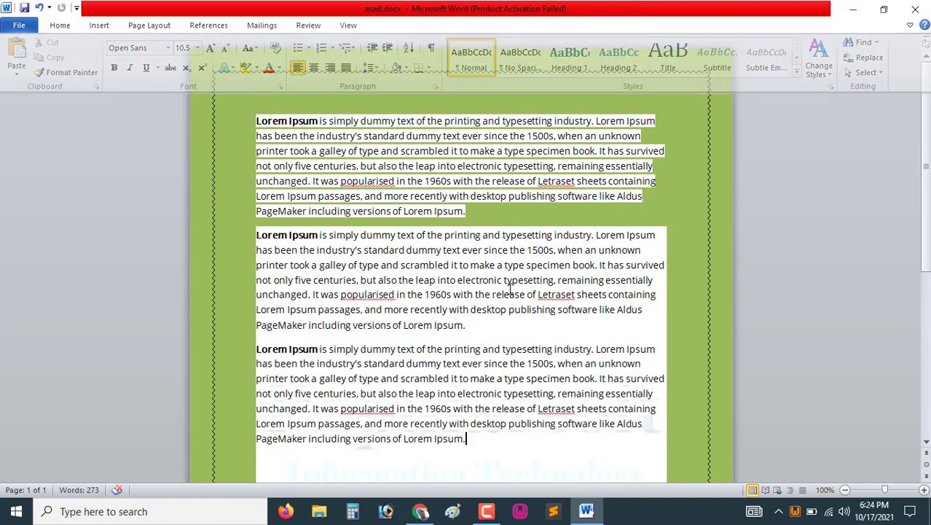
left_click(348, 26)
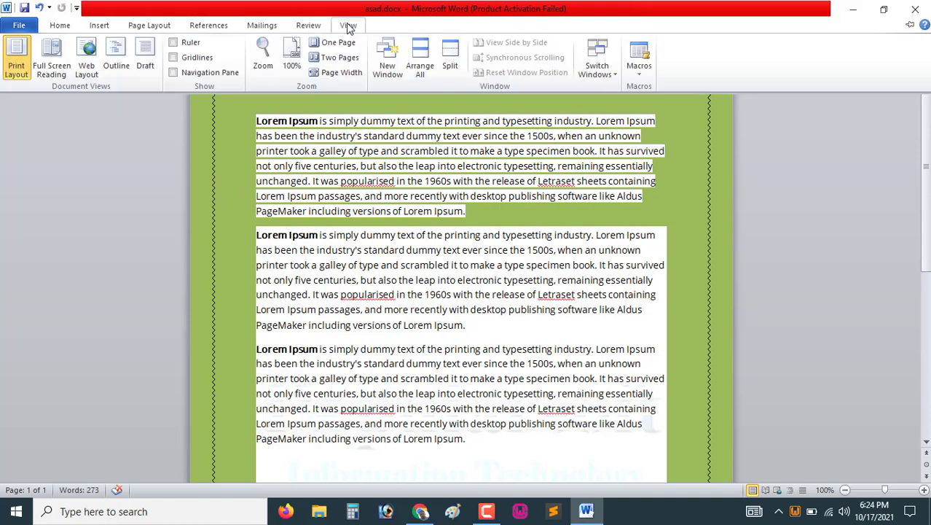
left_click(61, 26)
left_click(451, 287)
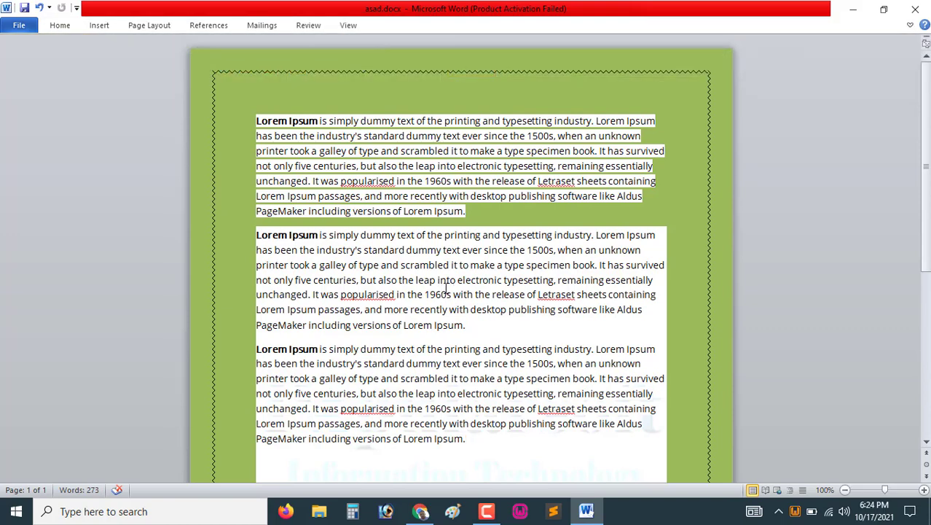
scroll(401, 276, "down", 8)
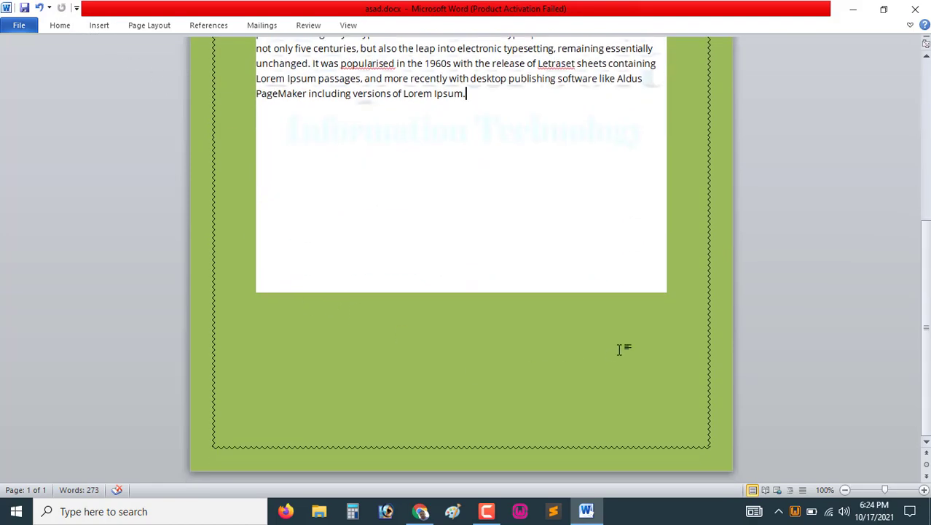
type("Lorem Ipsum is simply dummy text of the printing and typesetting industry. Lorem Ipsum has been the industry's standard dummy text ever since the 1500s, when an unknown printer took a galley of type and scrambled it to make a type specimen book. It has survived not only five centuries, but also the leap into electronic typesetting, remaining essentially unchanged. It was popularised in the 1960s with the release of Letraset sheets containing Lorem Ipsum passages, and more recently with desktop publishing software like Aldus PageMaker including versions of Lorem Ipsum.")
scroll(496, 325, "up", 5)
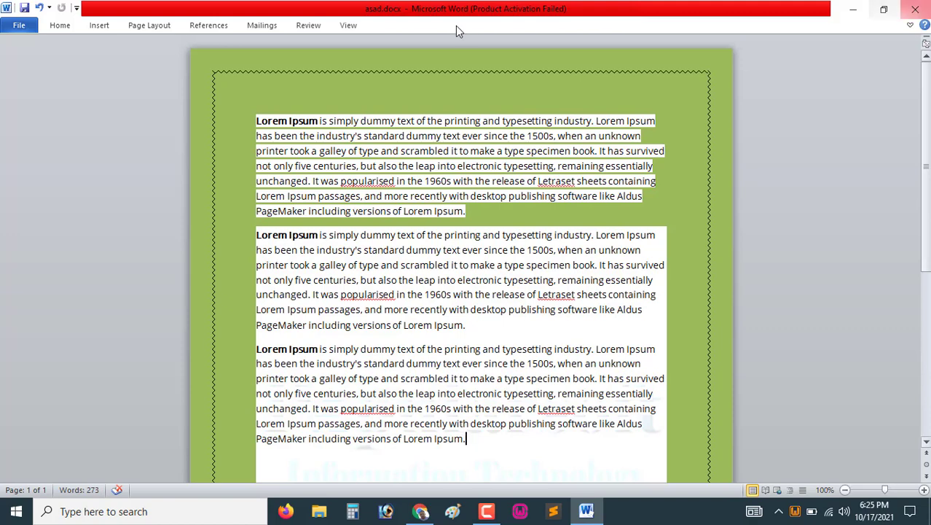
Open the Home and Insert tabs temporarily from the collapsed ribbon to view their commands
left_click(48, 25)
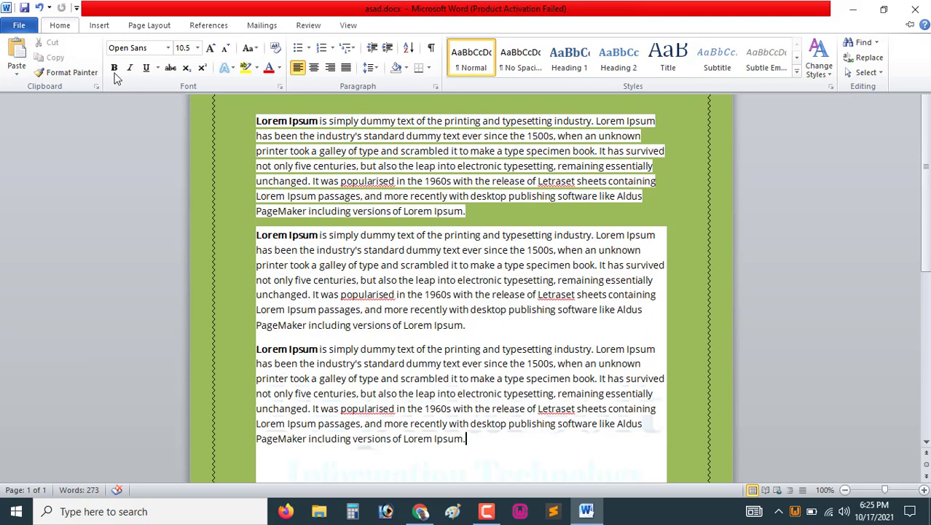
left_click(52, 26)
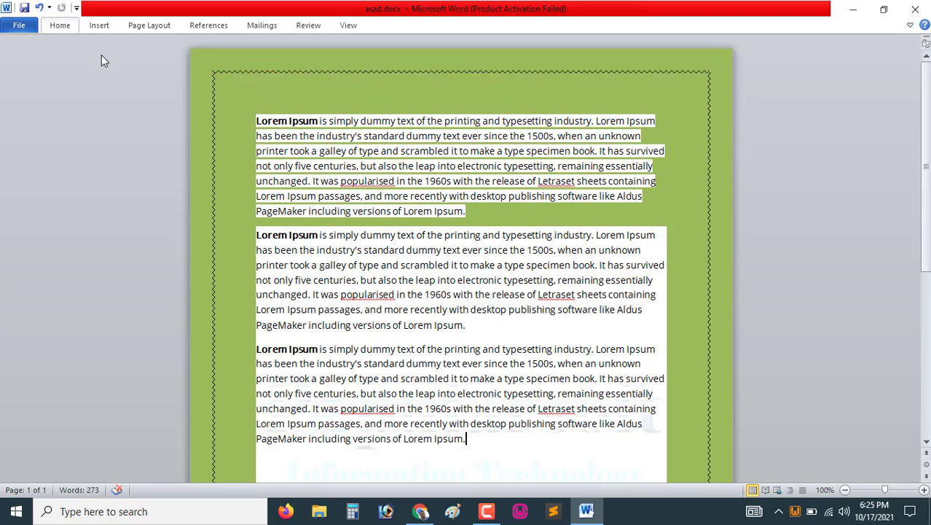
left_click(63, 27)
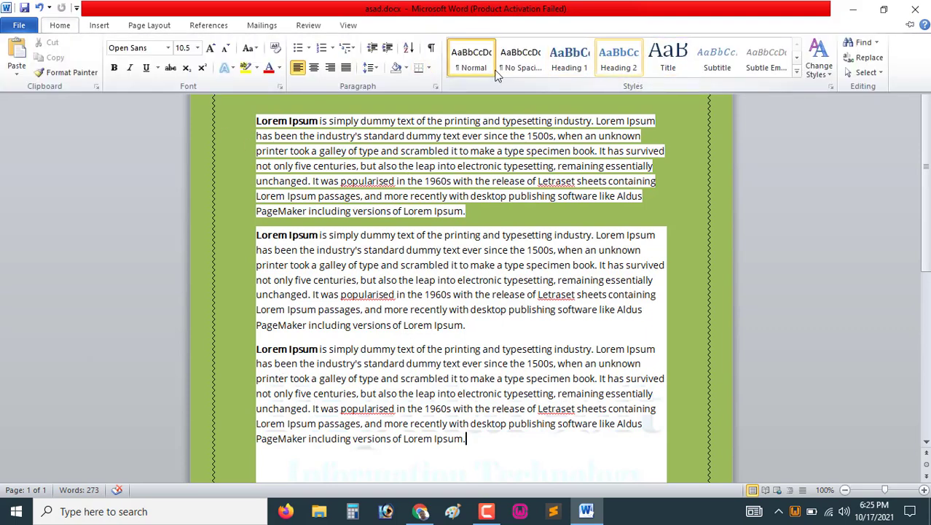
left_click(99, 25)
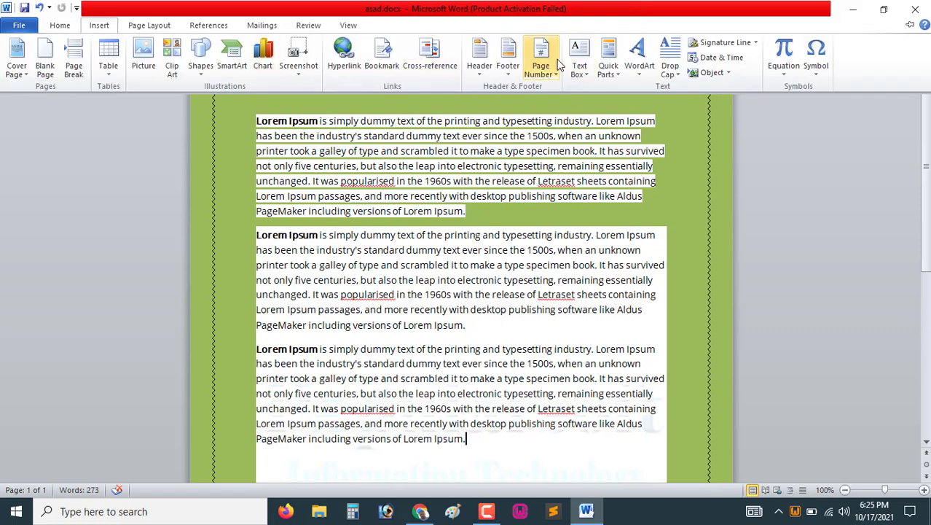
left_click(165, 29)
left_click(61, 26)
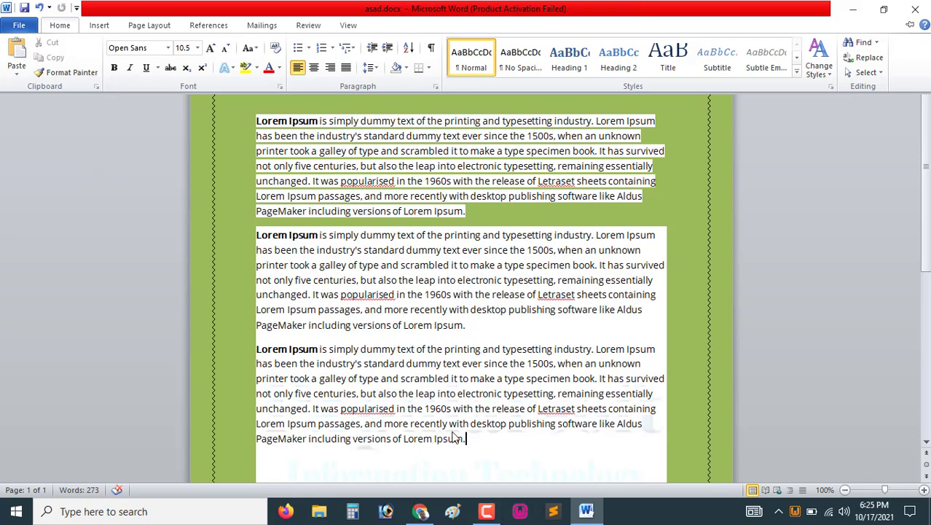
left_click(487, 512)
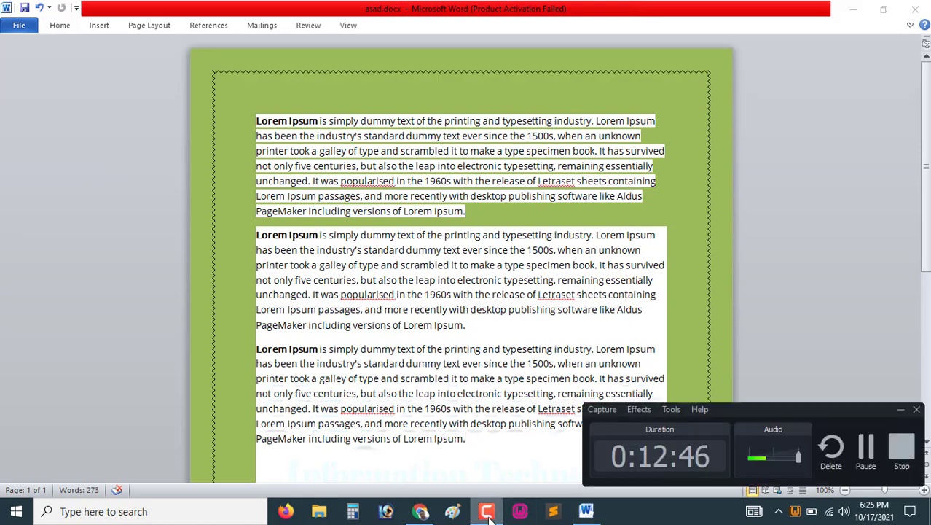
left_click(488, 513)
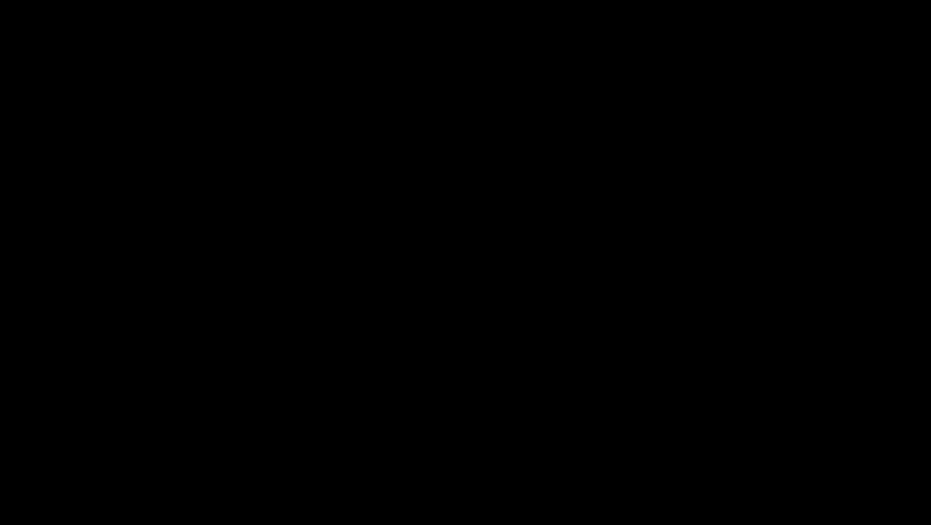